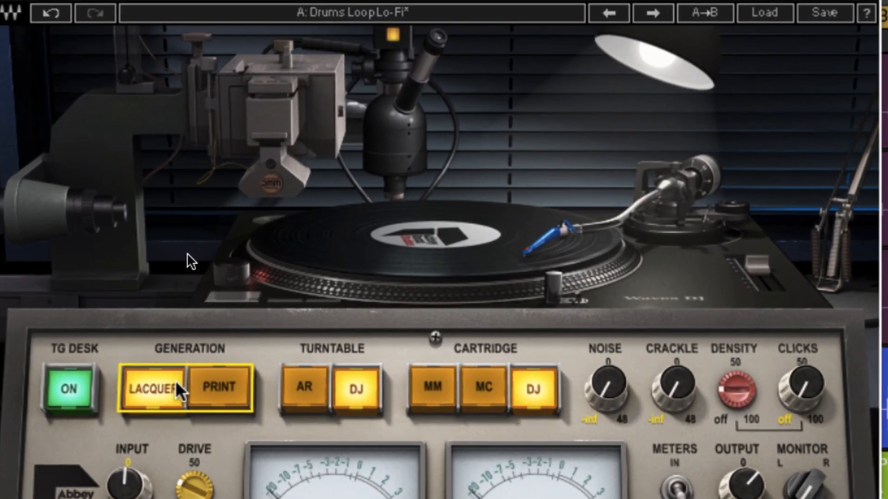
Set the vinyl plug-in's generation to Print
{"action": "left_click", "coordinate": [449, 239]}
{"action": "left_click", "coordinate": [65, 393]}
{"action": "left_click", "coordinate": [150, 388]}
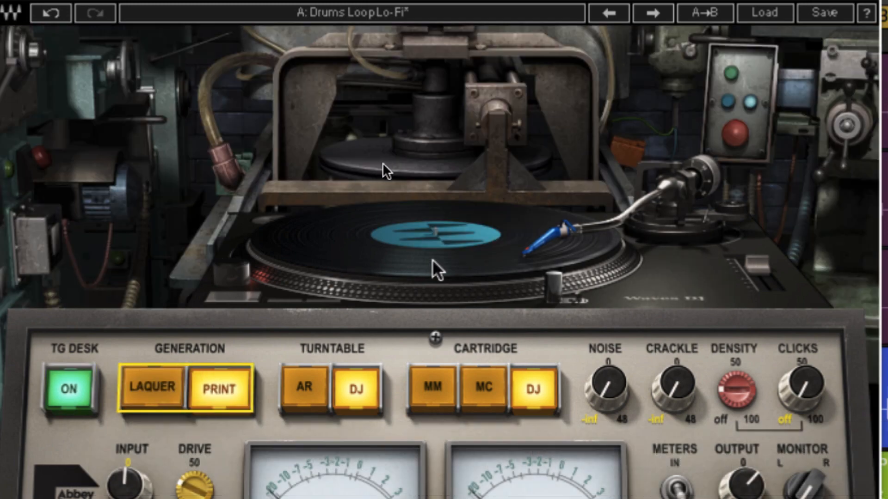
Try the AR turntable and the MC cartridge, and return both selections to DJ
{"action": "left_click", "coordinate": [310, 389]}
{"action": "left_click", "coordinate": [353, 390]}
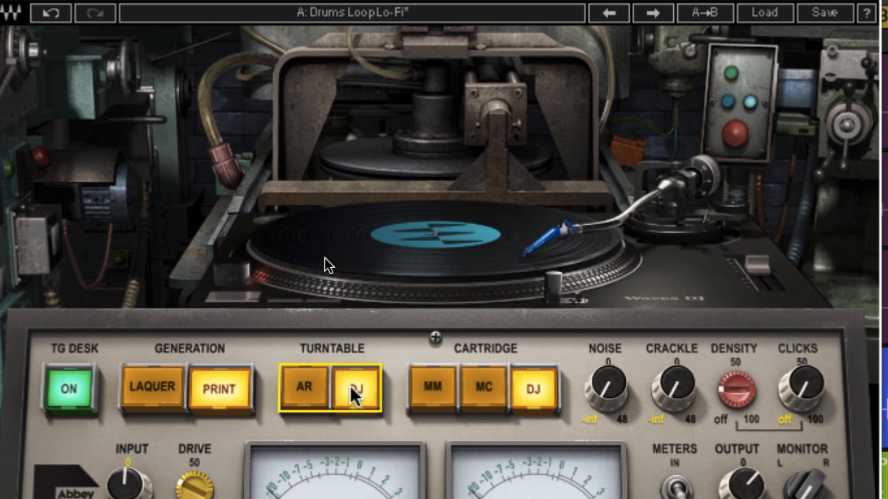
{"action": "left_click", "coordinate": [482, 384]}
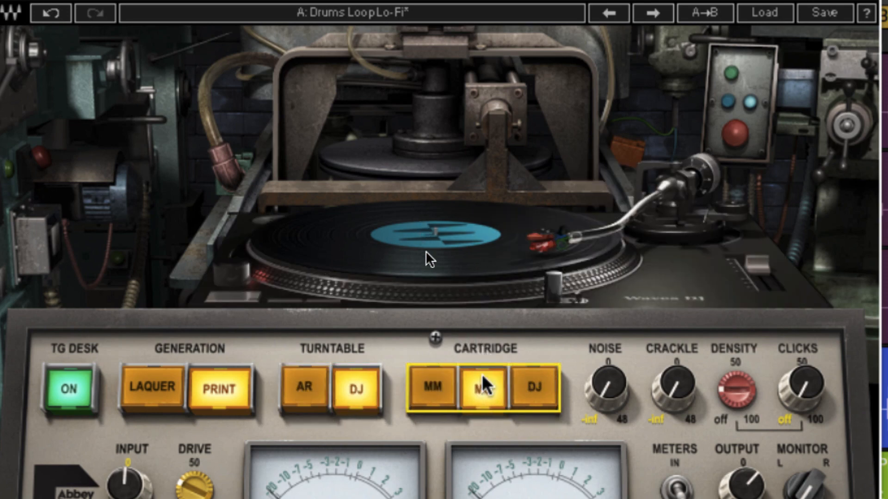
{"action": "left_click", "coordinate": [534, 387]}
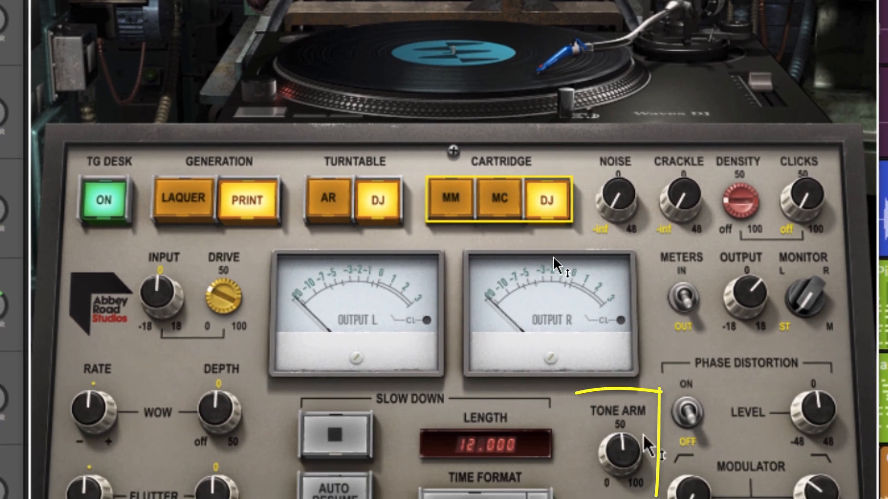
{"action": "mouse_move", "coordinate": [646, 446]}
{"action": "left_mouse_down"}
{"action": "mouse_move", "coordinate": [646, 460]}
{"action": "mouse_move", "coordinate": [619, 444]}
{"action": "mouse_move", "coordinate": [620, 425]}
{"action": "mouse_move", "coordinate": [620, 450]}
{"action": "left_mouse_up"}
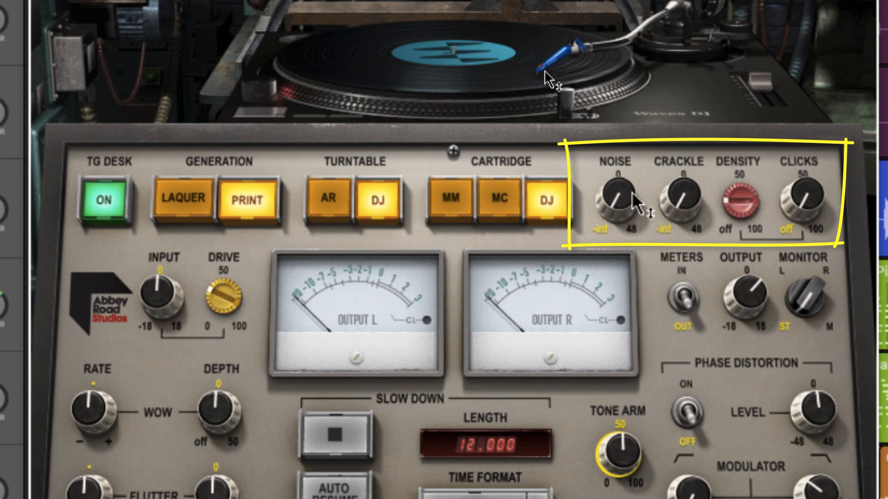
Switch the meters to input level and back to output level
{"action": "mouse_move", "coordinate": [805, 194]}
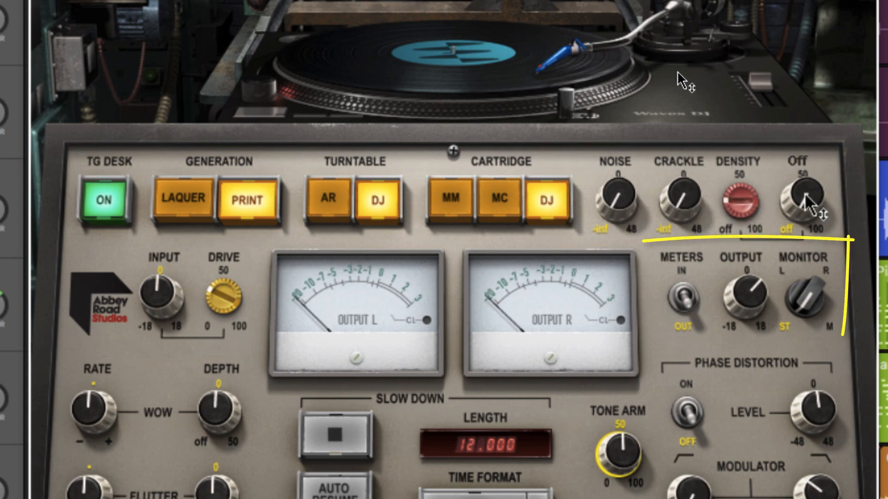
{"action": "left_click", "coordinate": [684, 305]}
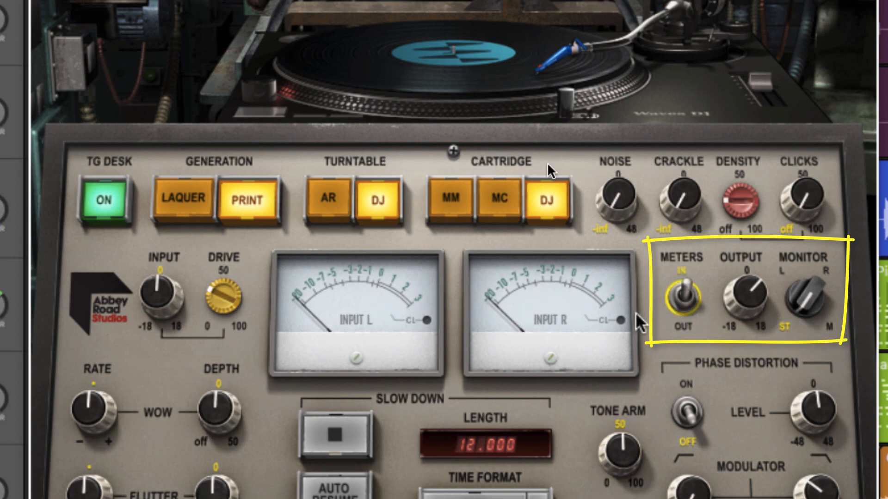
{"action": "left_click", "coordinate": [684, 302]}
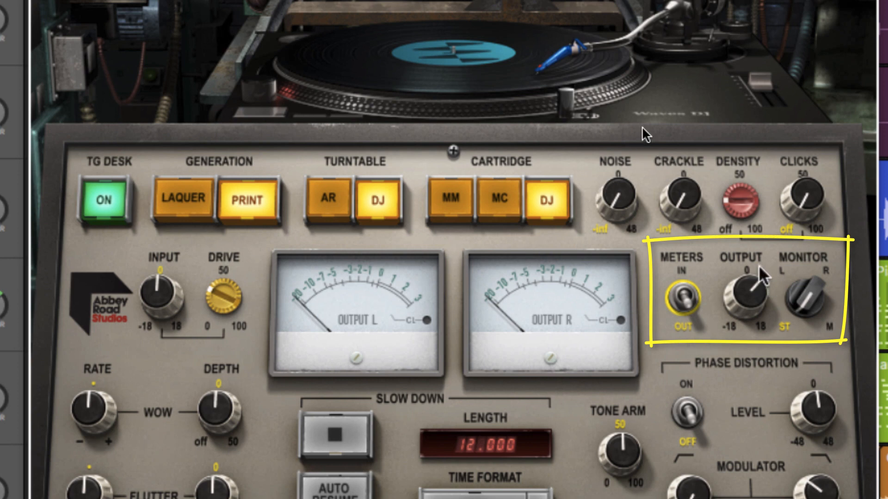
Try the mono (M) monitor position and set the monitor selector to R
{"action": "mouse_move", "coordinate": [744, 296]}
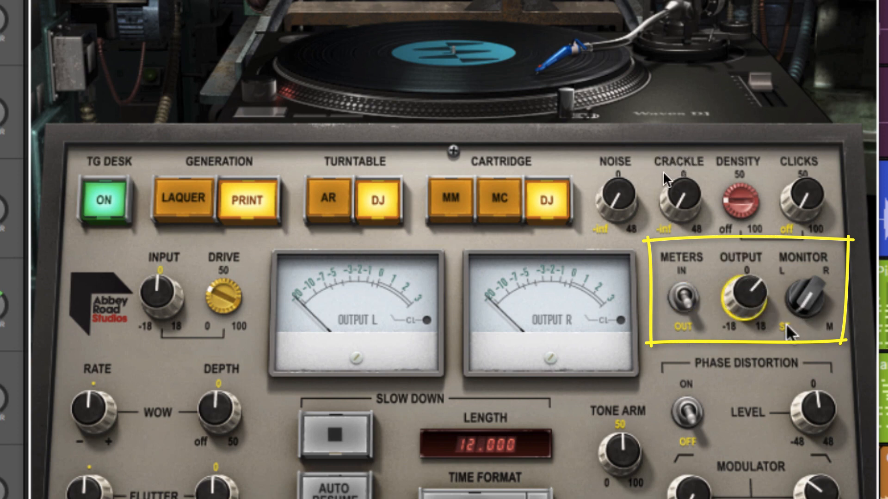
{"action": "left_click", "coordinate": [828, 326]}
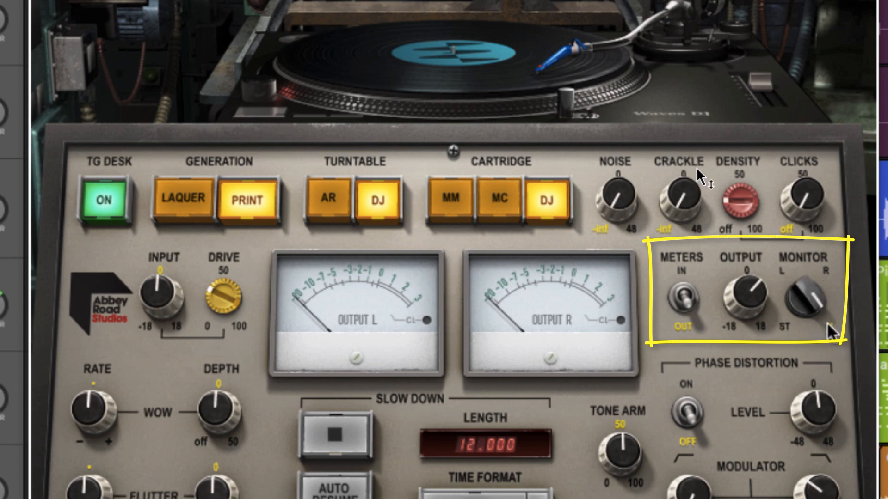
{"action": "left_click", "coordinate": [824, 271]}
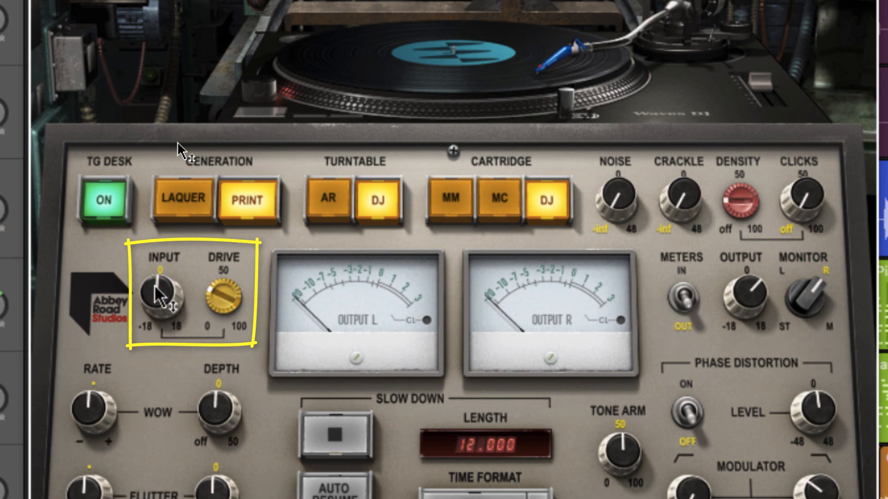
{"action": "mouse_move", "coordinate": [155, 287]}
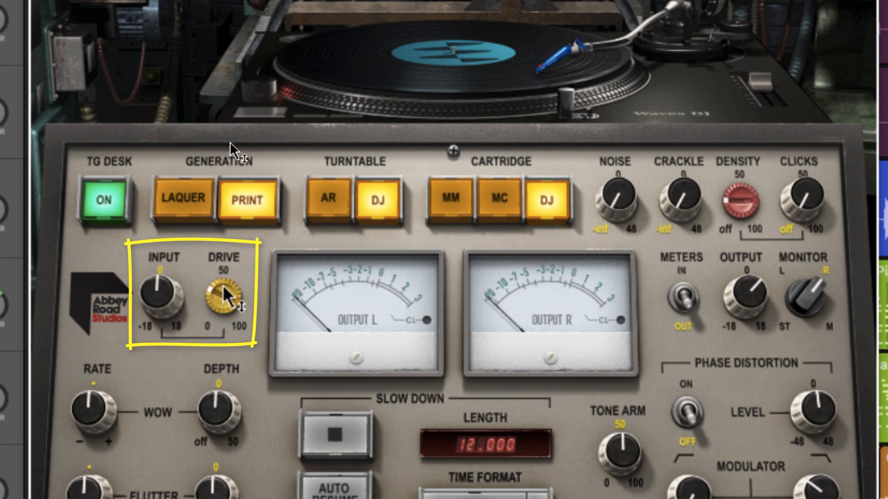
{"action": "mouse_move", "coordinate": [216, 293]}
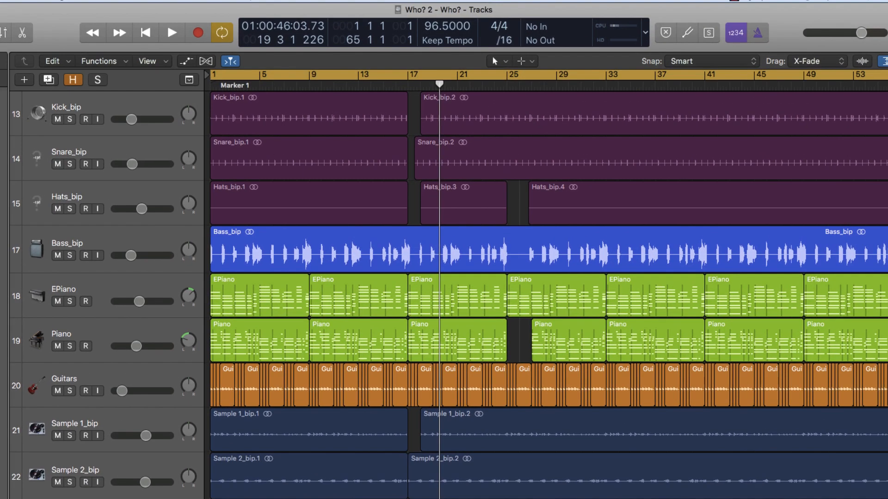
Inspect the Ozone 9 exciter and L3-LL Ultramaximizer settings in the Stereo Out effects chain
{"action": "left_click", "coordinate": [20, 334]}
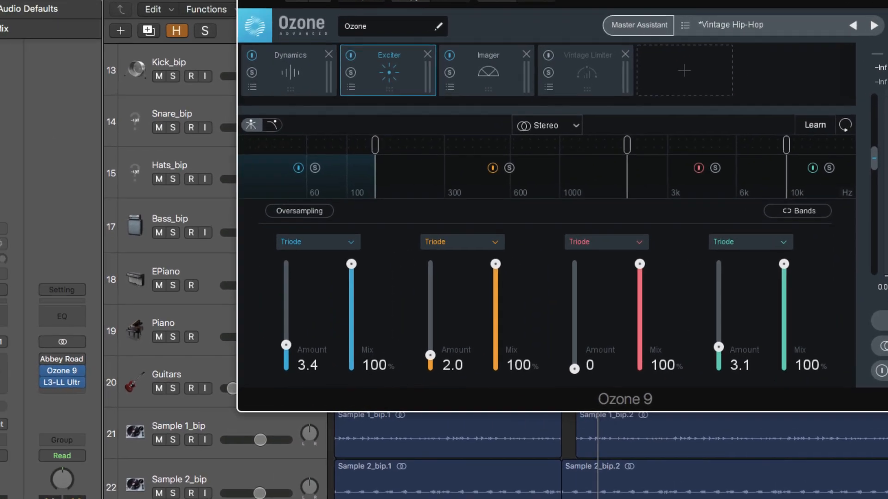
{"action": "left_click", "coordinate": [133, 13]}
{"action": "left_click", "coordinate": [64, 384]}
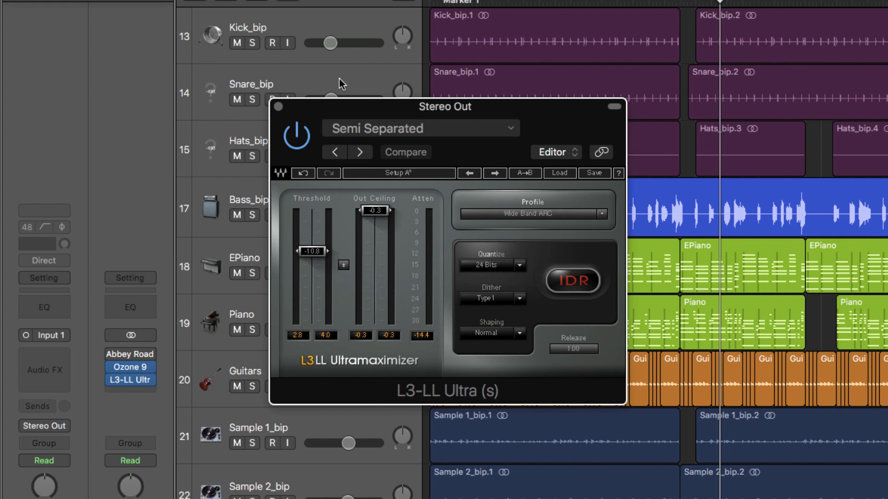
{"action": "left_click", "coordinate": [278, 106]}
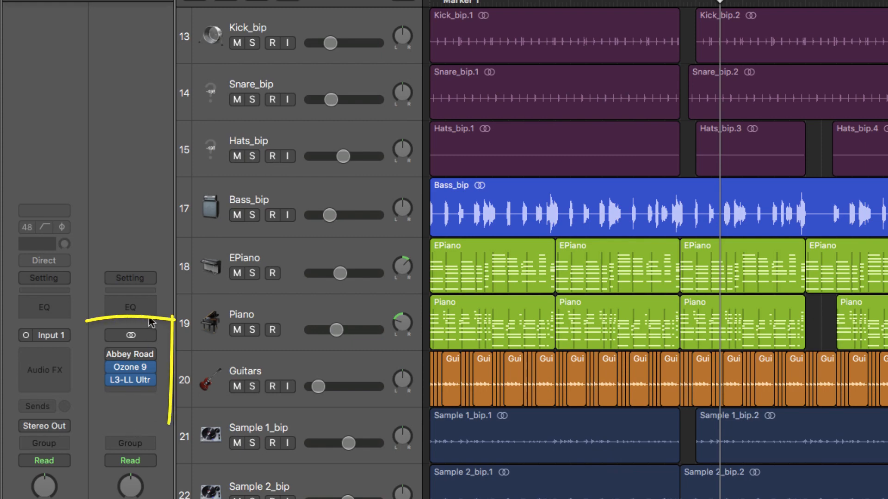
{"action": "mouse_move", "coordinate": [140, 354]}
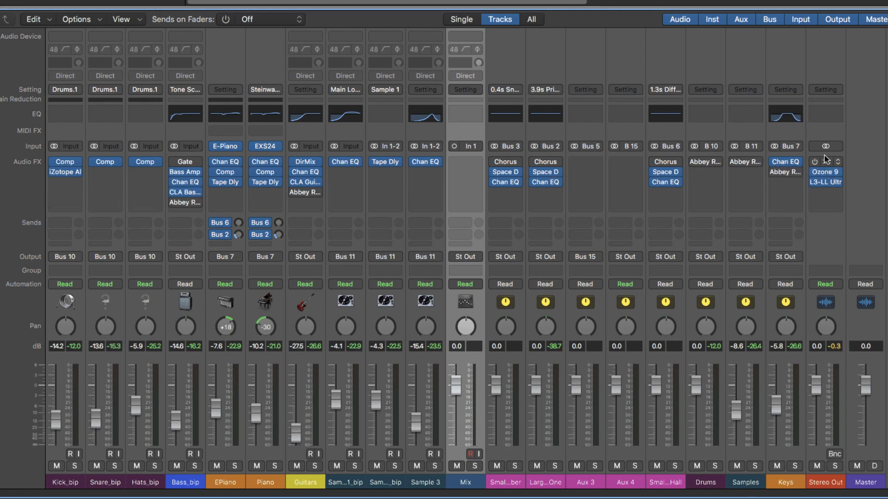
Solo the Bass_bip track and open the Abbey Road Vinyl plug-in at the end of its effects chain
{"action": "left_click_drag", "start_coordinate": [189, 206], "coordinate": [187, 203]}
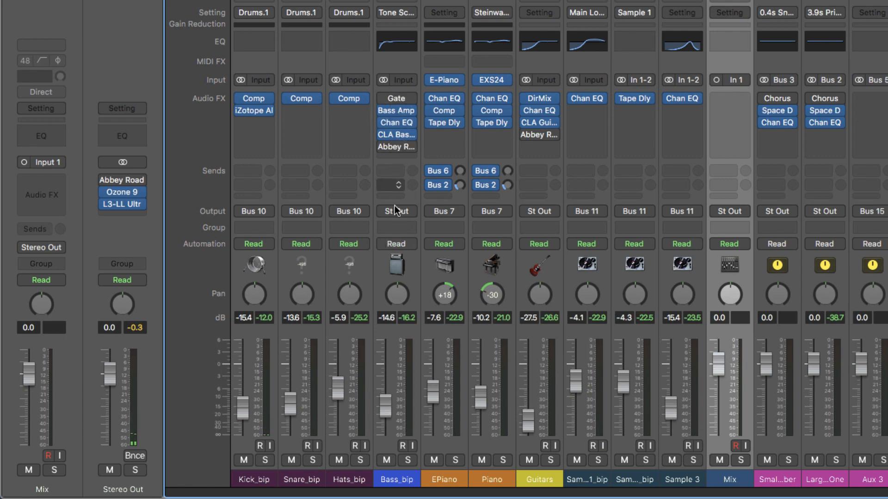
{"action": "left_click", "coordinate": [408, 460]}
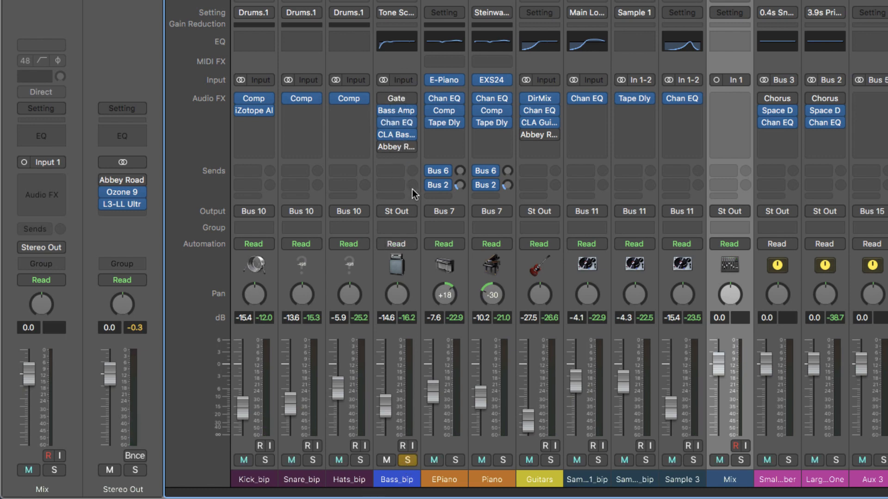
{"action": "mouse_move", "coordinate": [398, 146]}
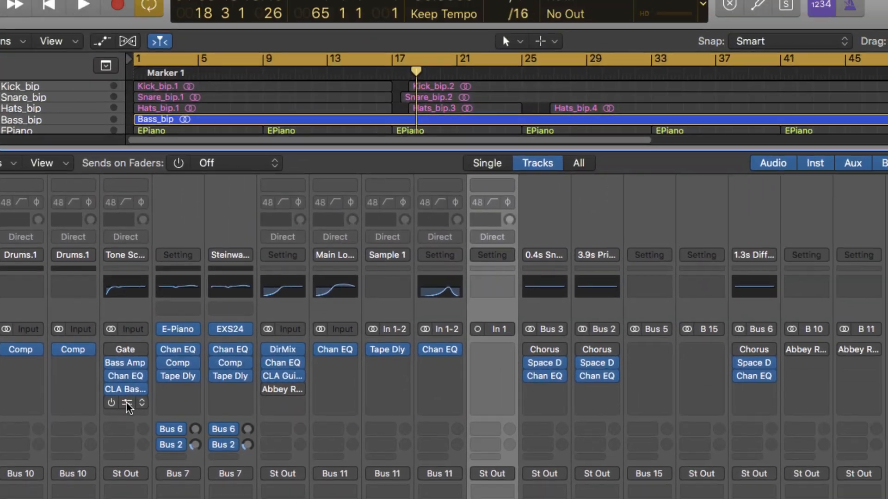
{"action": "left_click", "coordinate": [127, 404]}
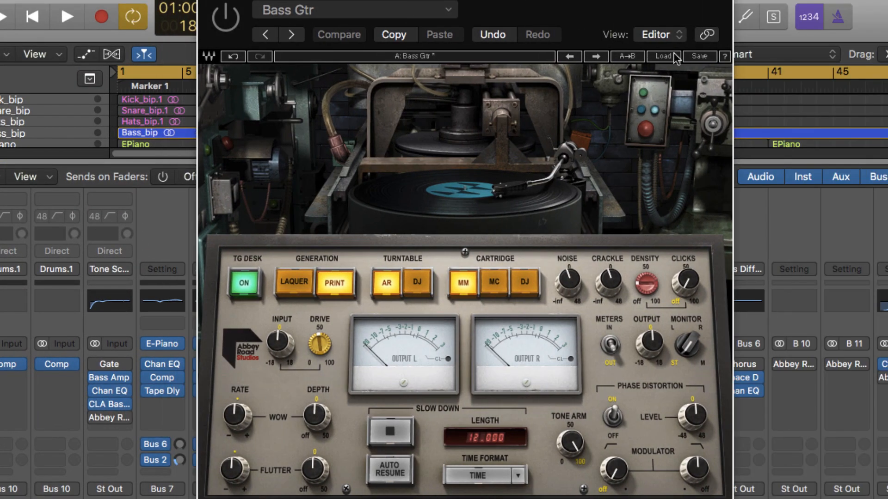
Load the Bass Gtr factory preset in the bass track's Abbey Road Vinyl plug-in
{"action": "left_click", "coordinate": [672, 56]}
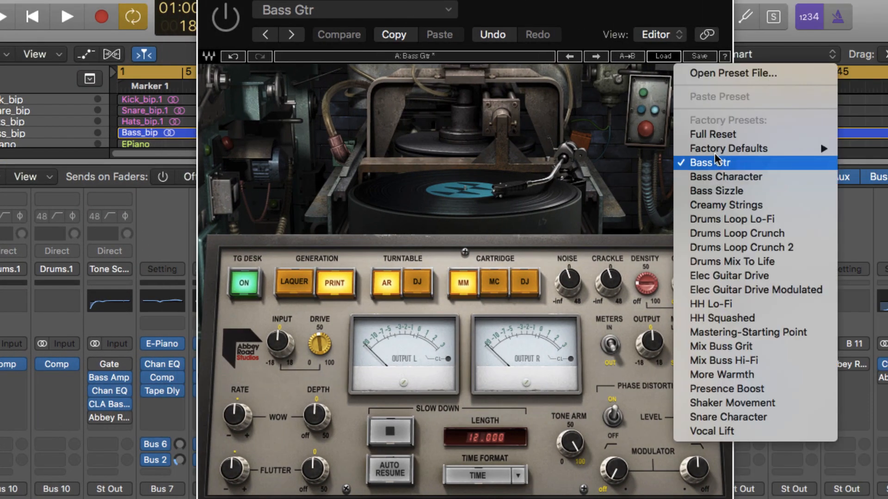
{"action": "left_click", "coordinate": [740, 166]}
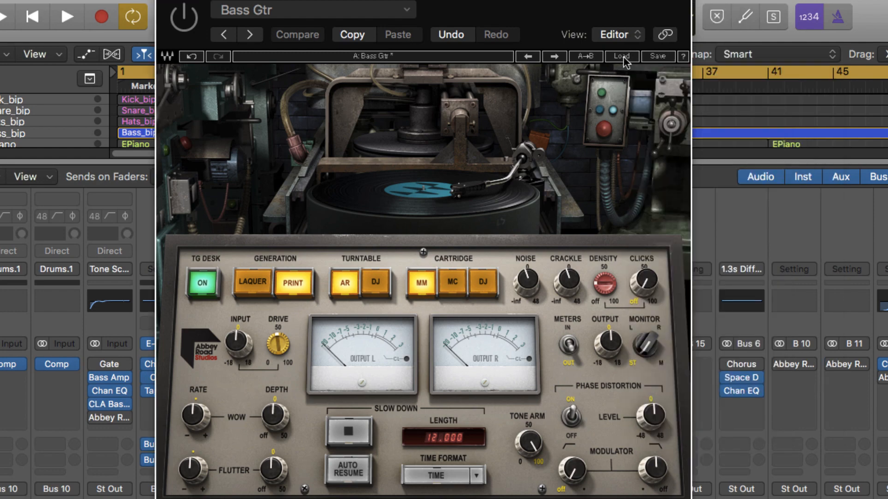
{"action": "left_click", "coordinate": [623, 56]}
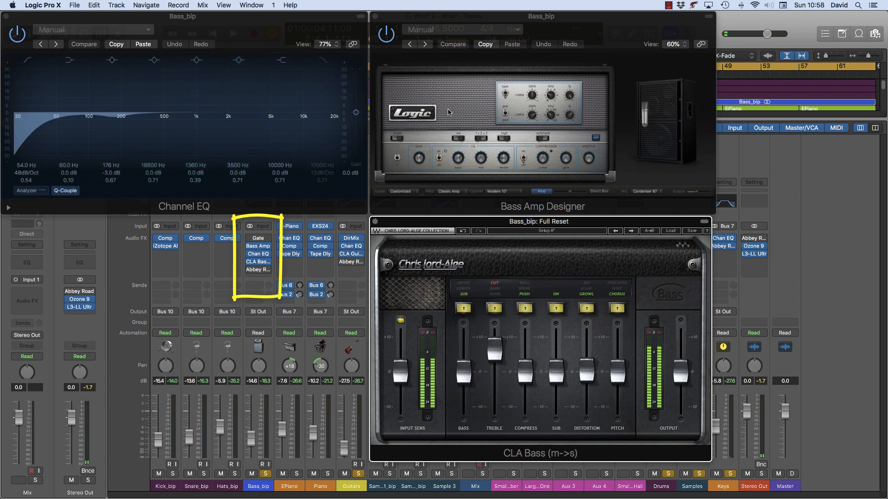
Review the bass track's Channel EQ, Bass Amp Designer and CLA Bass plug-ins
{"action": "left_click", "coordinate": [263, 242]}
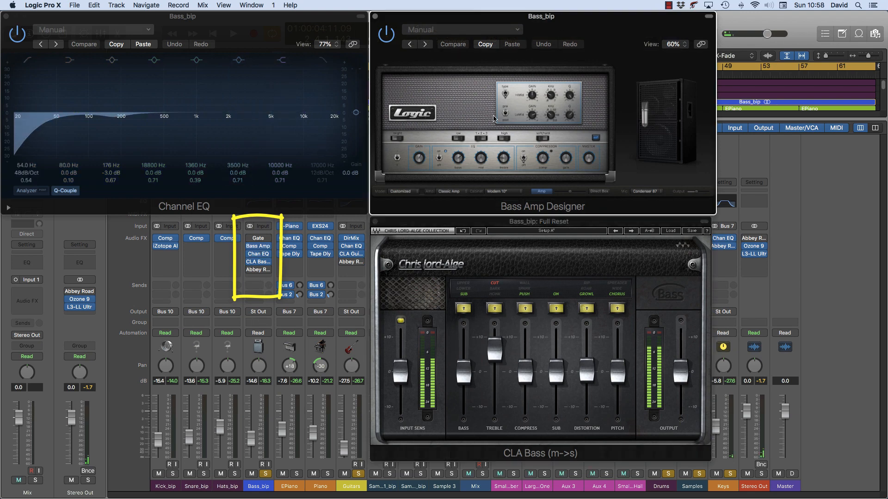
{"action": "mouse_move", "coordinate": [661, 117]}
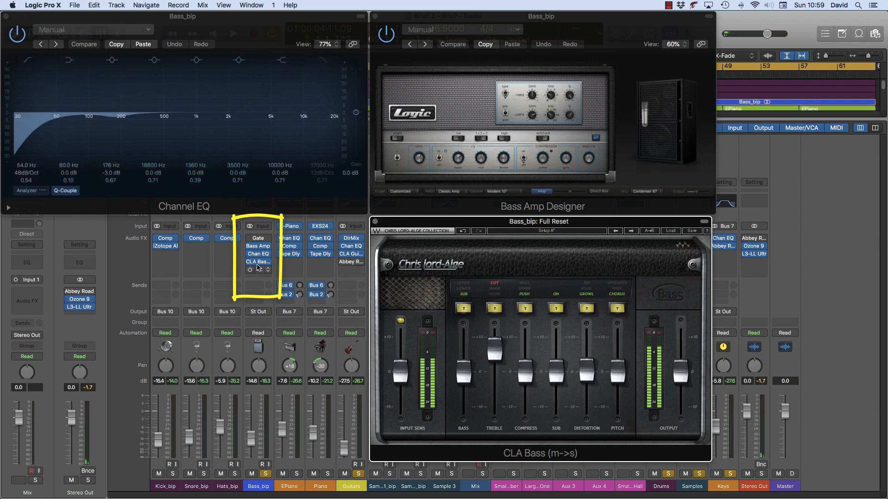
{"action": "mouse_move", "coordinate": [265, 268]}
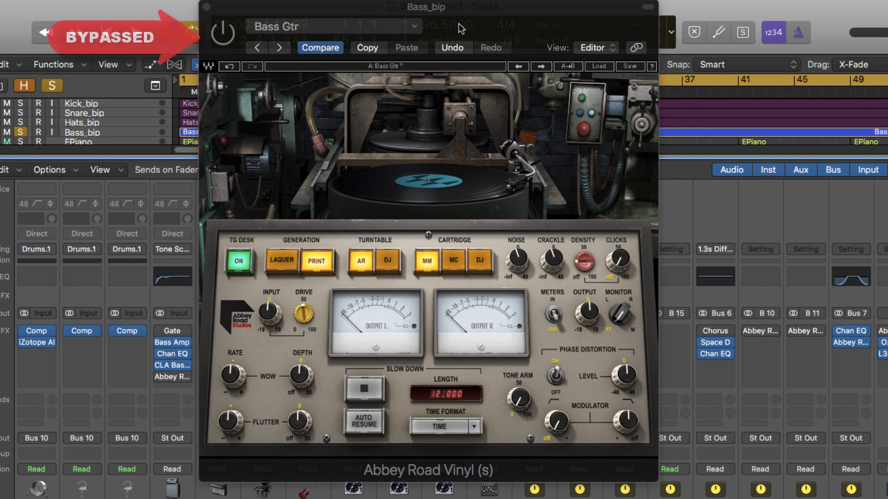
Enable Abbey Road Vinyl on the bass track during playback and set its generation to Lacquer
{"action": "key", "text": "space"}
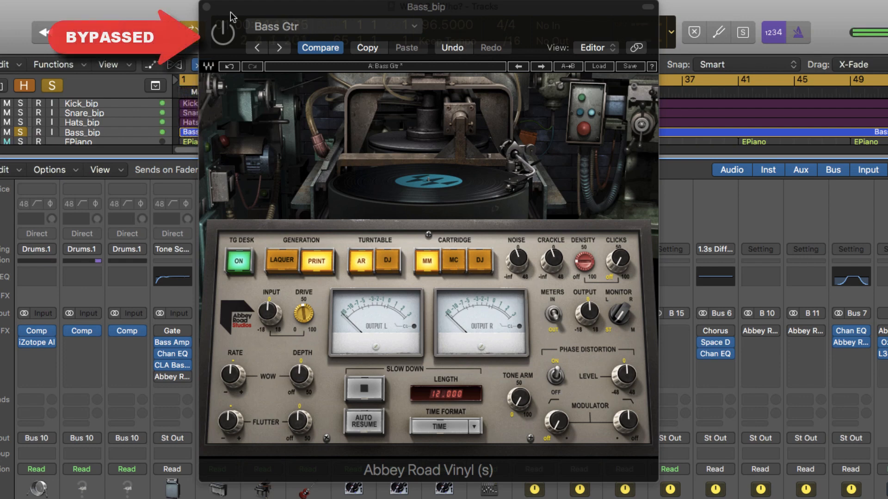
{"action": "left_click", "coordinate": [231, 41]}
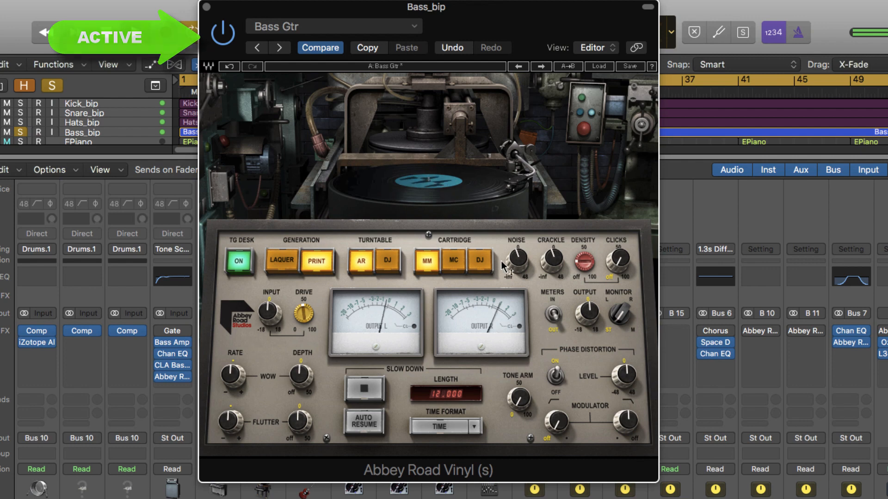
{"action": "mouse_move", "coordinate": [303, 313]}
{"action": "left_mouse_down"}
{"action": "mouse_move", "coordinate": [304, 303]}
{"action": "mouse_move", "coordinate": [305, 324]}
{"action": "left_mouse_up"}
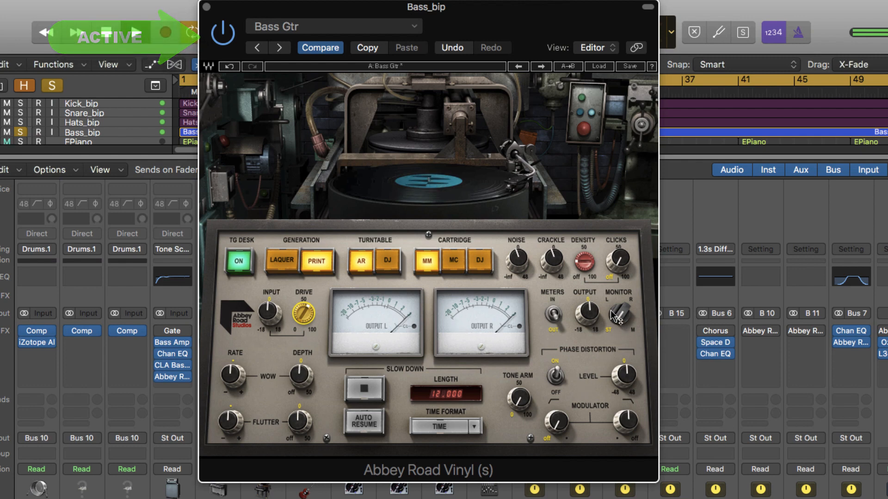
{"action": "left_click", "coordinate": [284, 262]}
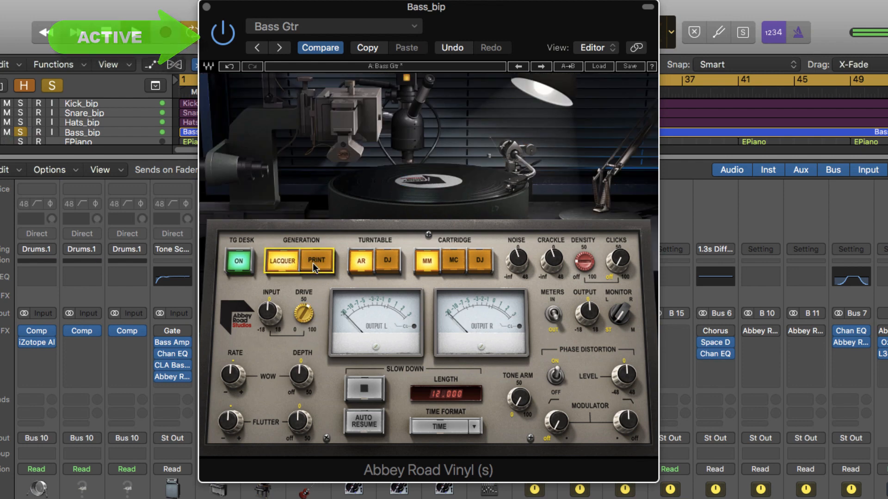
Bypass and re-enable the bass track's Abbey Road Vinyl to compare the sound
{"action": "left_click", "coordinate": [226, 41]}
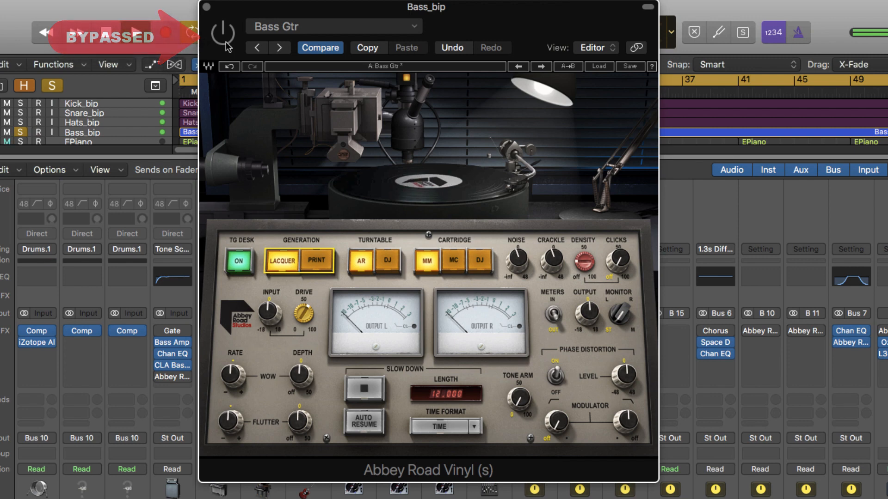
{"action": "left_click", "coordinate": [223, 34]}
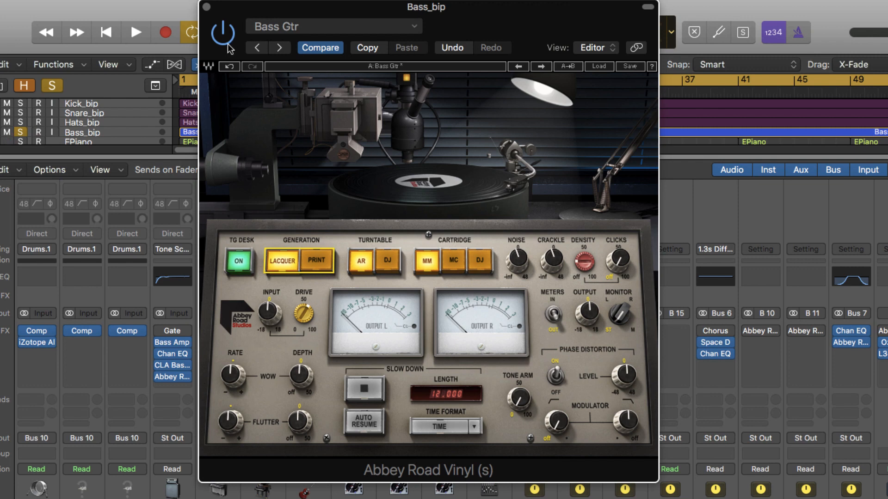
{"action": "mouse_move", "coordinate": [296, 312]}
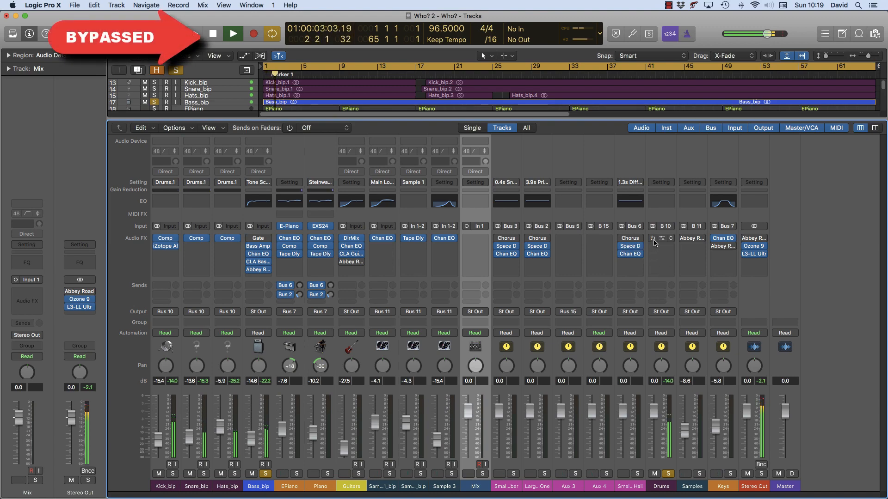
Enable Abbey Road Vinyl on the Drums bus and lower its tone arm setting, moving the needle towards the record's outer edge
{"action": "left_click", "coordinate": [654, 241]}
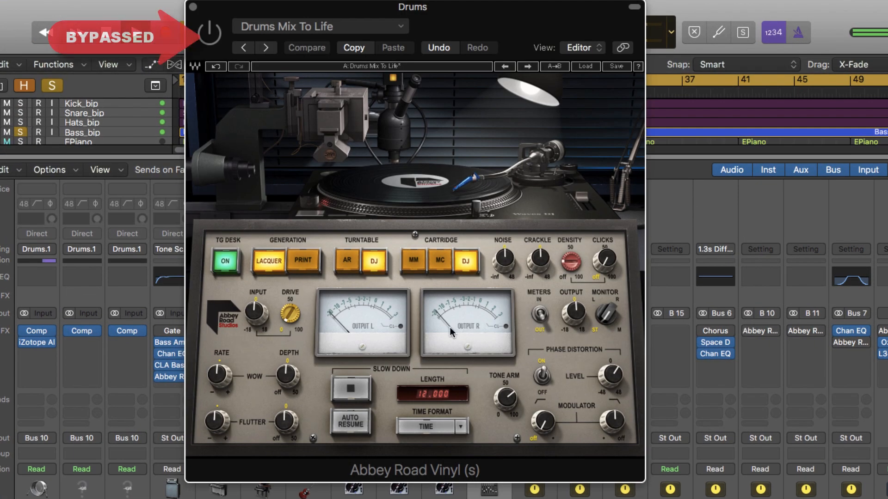
{"action": "left_click", "coordinate": [210, 39]}
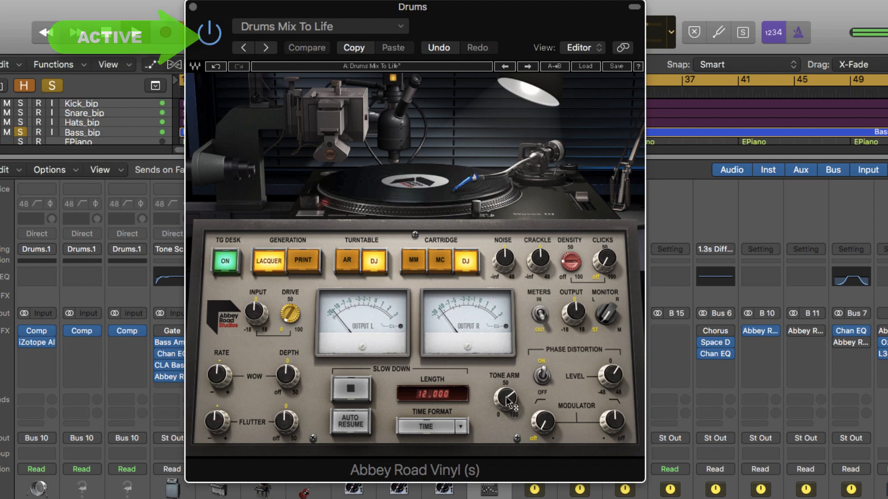
{"action": "mouse_move", "coordinate": [508, 401]}
{"action": "left_mouse_down"}
{"action": "mouse_move", "coordinate": [509, 391]}
{"action": "mouse_move", "coordinate": [508, 410]}
{"action": "mouse_move", "coordinate": [526, 402]}
{"action": "left_mouse_up"}
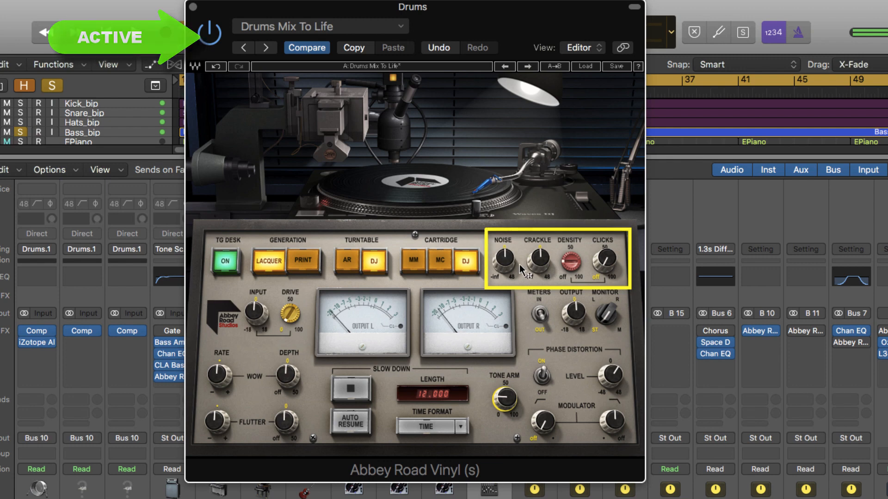
Turn down the noise in the Drums bus's Abbey Road Vinyl, keeping the clicks off
{"action": "left_click_drag", "start_coordinate": [507, 255], "coordinate": [507, 267]}
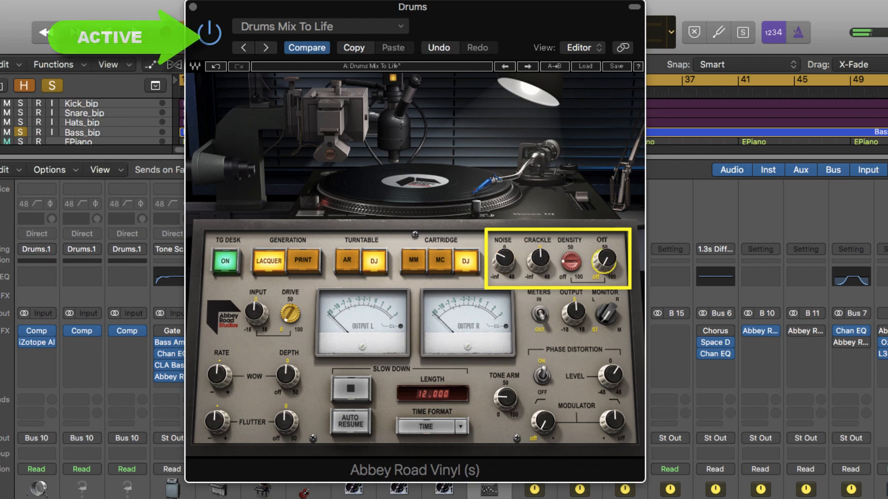
{"action": "mouse_move", "coordinate": [605, 266]}
{"action": "left_mouse_down"}
{"action": "mouse_move", "coordinate": [606, 239]}
{"action": "mouse_move", "coordinate": [606, 273]}
{"action": "left_mouse_up"}
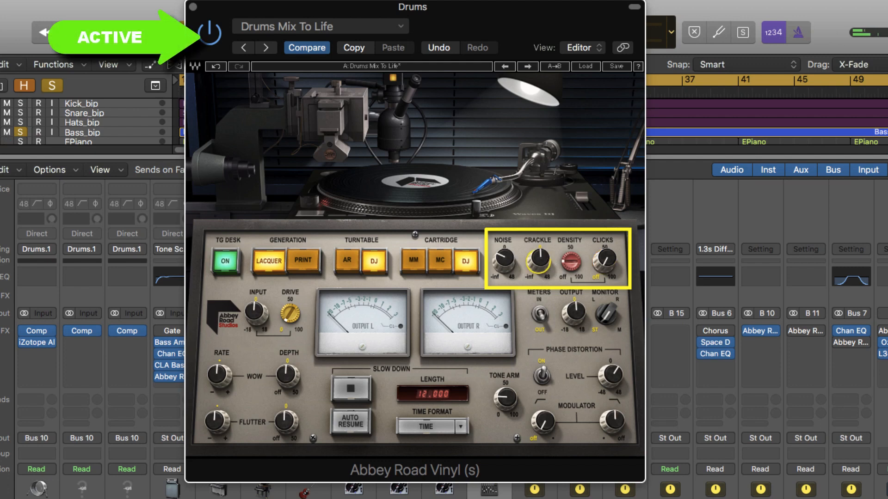
{"action": "mouse_move", "coordinate": [504, 260]}
{"action": "left_click_drag", "start_coordinate": [508, 254], "coordinate": [508, 260]}
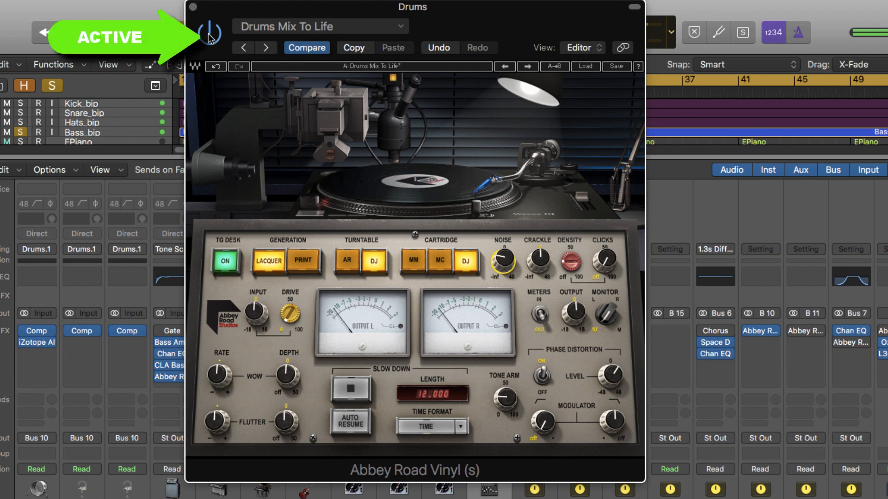
Switch the TG desk off and on again in the Drums bus's Abbey Road Vinyl to compare the sound
{"action": "left_click", "coordinate": [225, 263]}
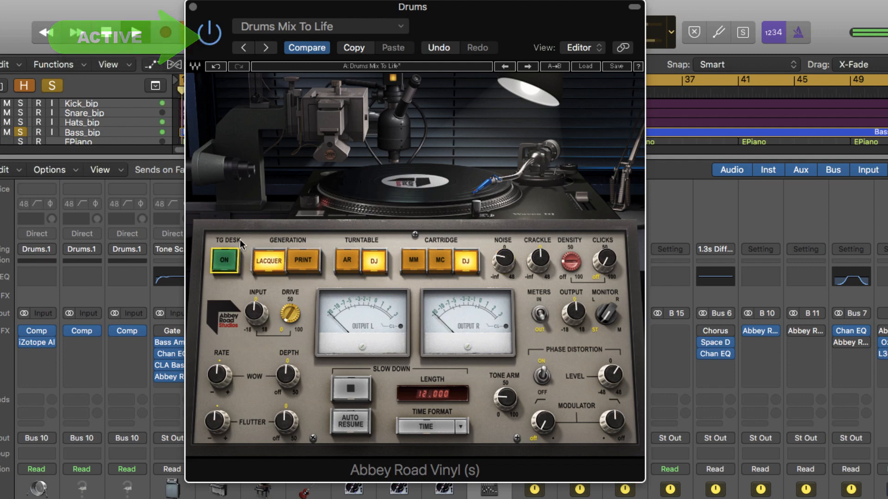
{"action": "left_click", "coordinate": [226, 261]}
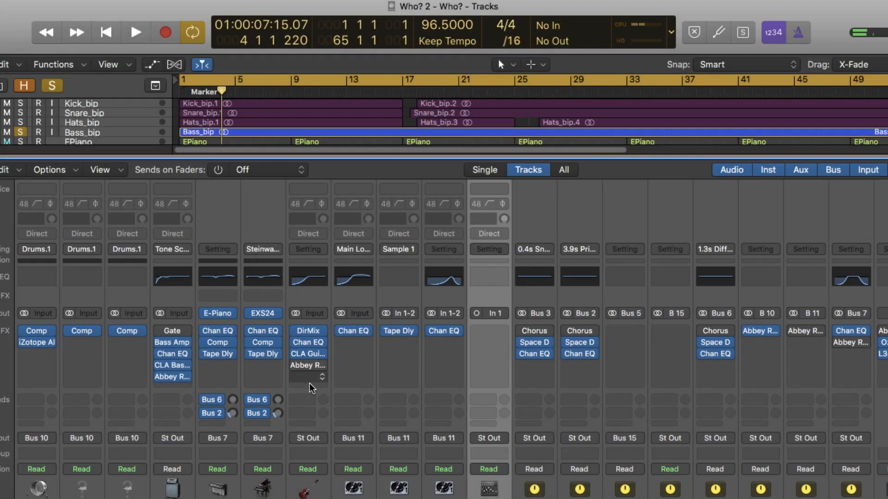
Review the factory presets in the Guitars track's Abbey Road Vinyl, keep Mix Buss Grit and enable the plug-in during playback
{"action": "left_click", "coordinate": [309, 370]}
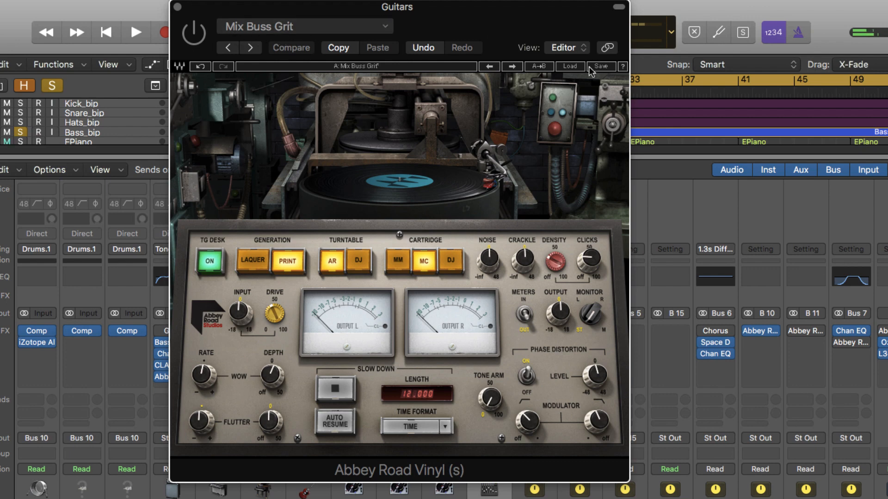
{"action": "left_click", "coordinate": [570, 66]}
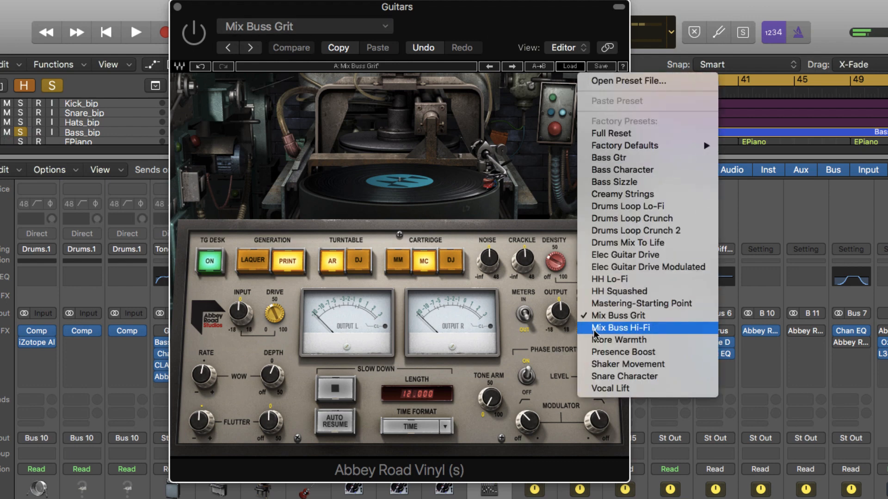
{"action": "left_click", "coordinate": [536, 181]}
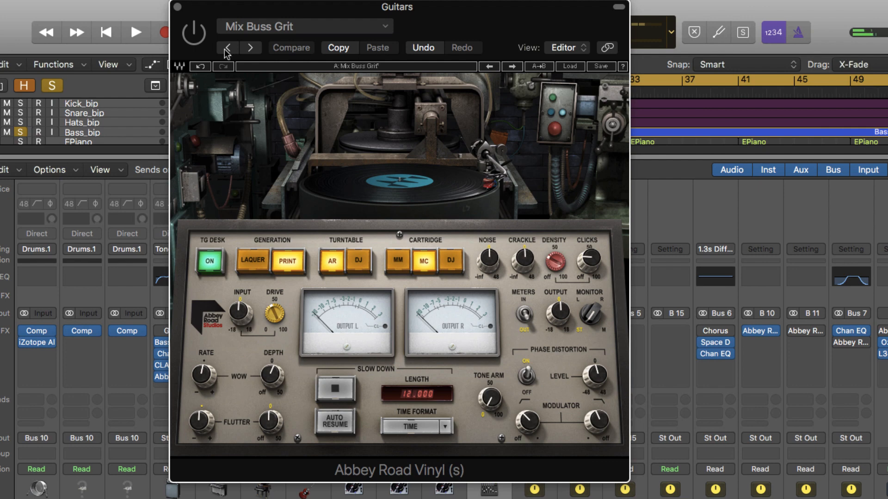
{"action": "key", "text": "space"}
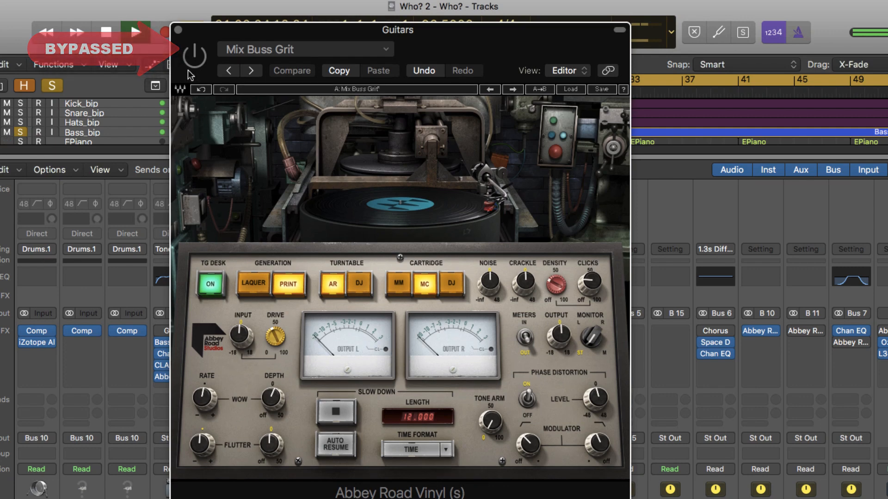
{"action": "left_click", "coordinate": [194, 55]}
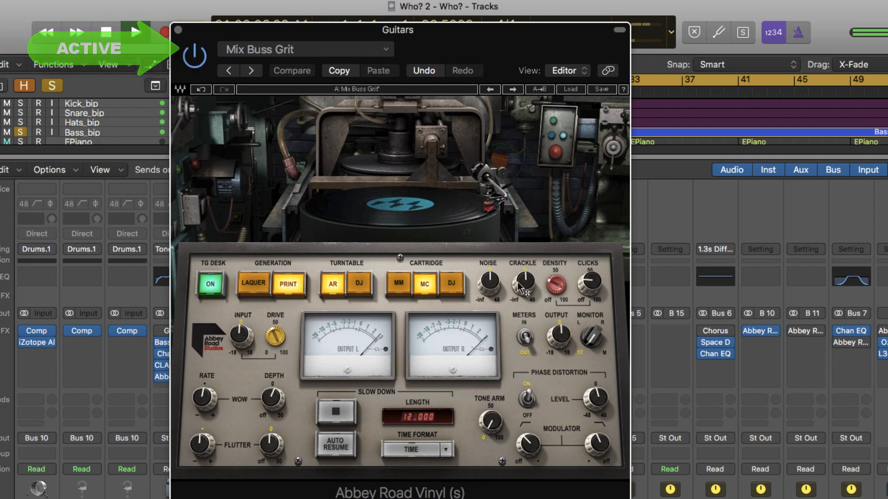
Turn down the clicks and noise in the Guitars track's Abbey Road Vinyl and compare the result with the plug-in bypassed
{"action": "mouse_move", "coordinate": [591, 278]}
{"action": "left_mouse_down"}
{"action": "mouse_move", "coordinate": [591, 299]}
{"action": "mouse_move", "coordinate": [587, 280]}
{"action": "left_mouse_up"}
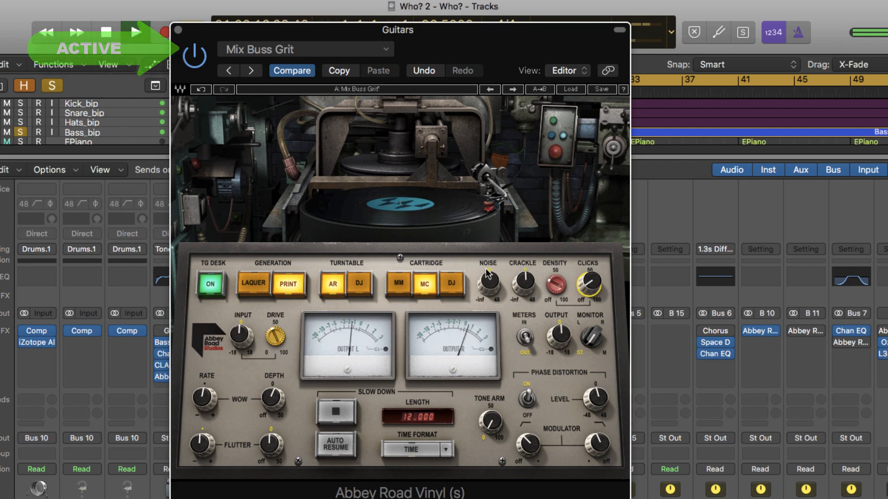
{"action": "left_click_drag", "start_coordinate": [488, 281], "coordinate": [495, 278]}
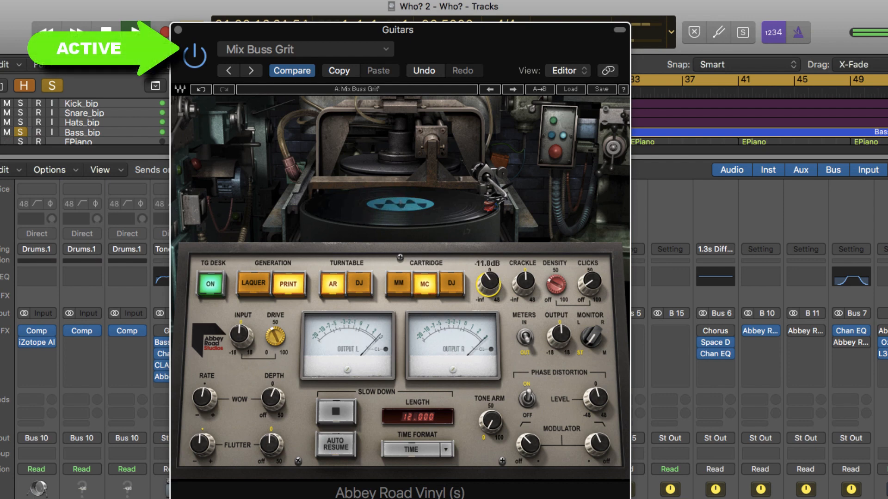
{"action": "left_click", "coordinate": [205, 58]}
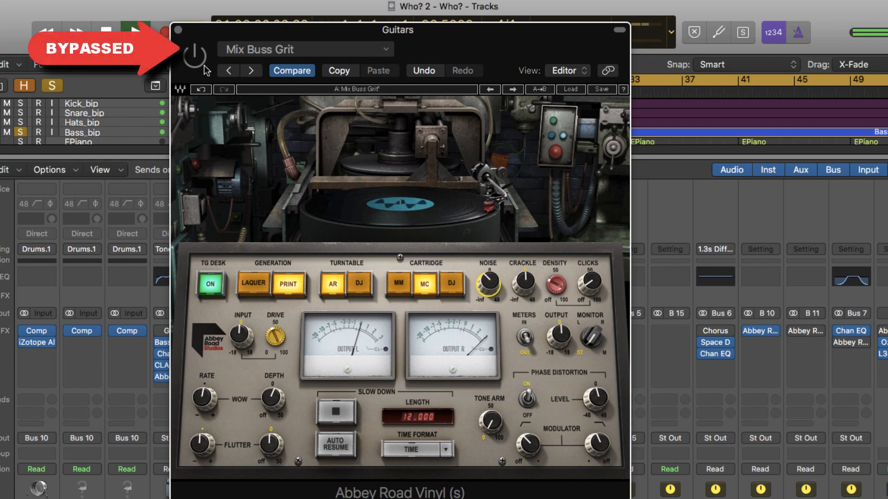
{"action": "left_click", "coordinate": [205, 64]}
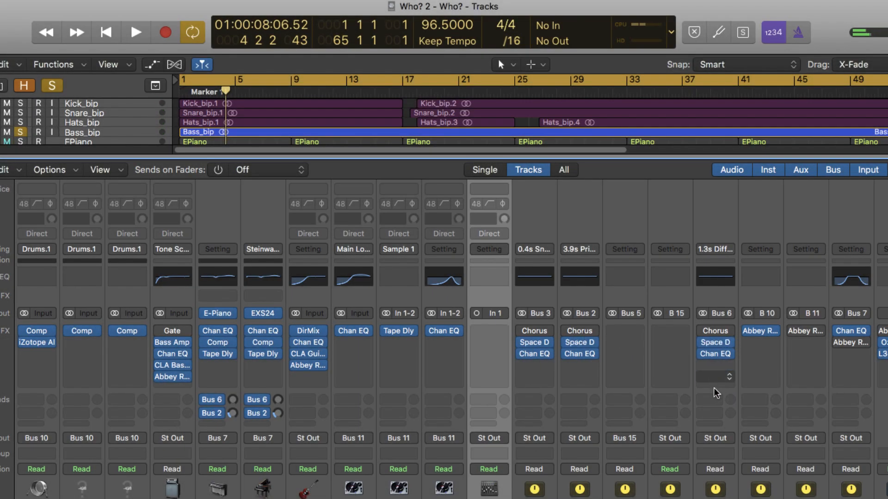
Review the factory presets in the Samples bus's Abbey Road Vinyl, keep HH Lo-Fi and enable the plug-in during playback
{"action": "left_click", "coordinate": [805, 331]}
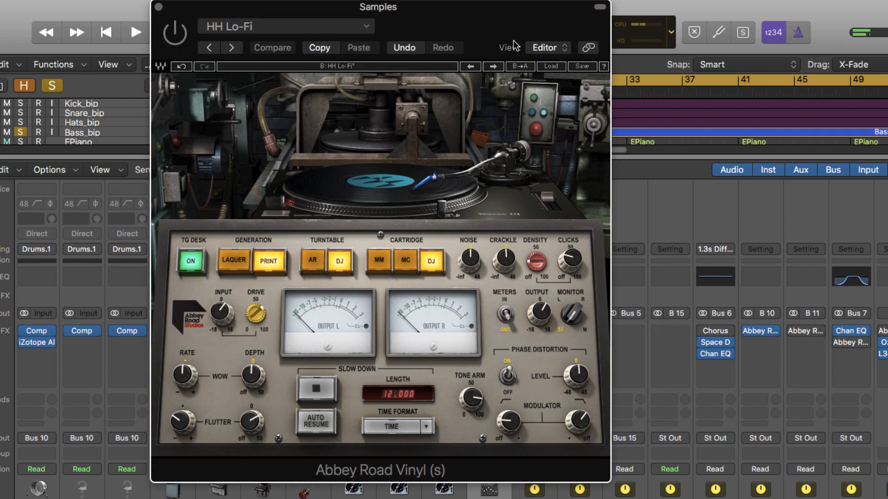
{"action": "left_click", "coordinate": [552, 66]}
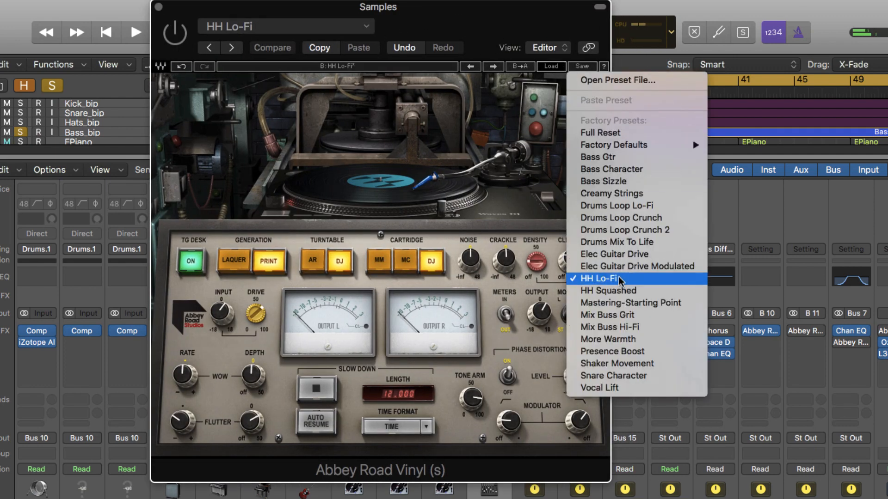
{"action": "left_click", "coordinate": [526, 24]}
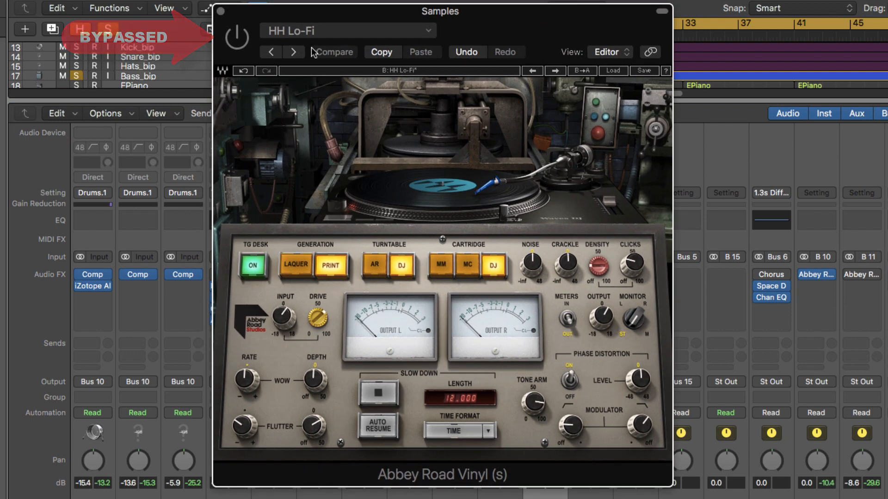
{"action": "left_click", "coordinate": [235, 44]}
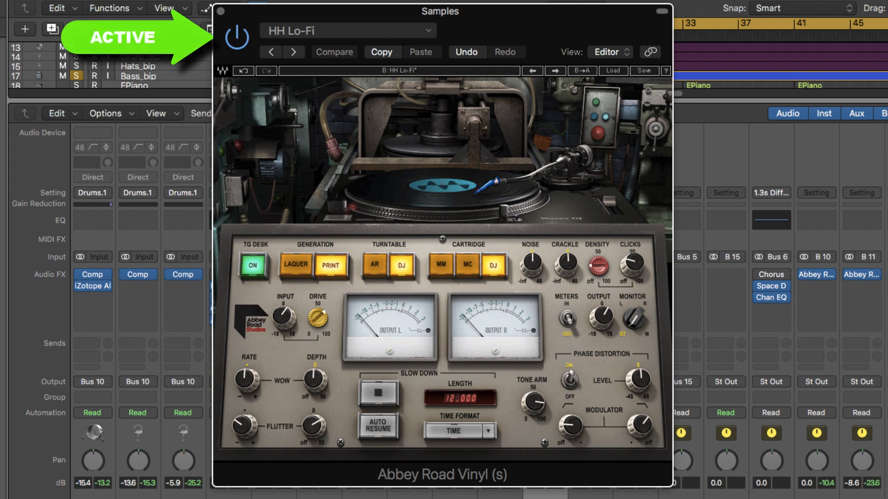
Lower the noise, tone arm, clicks and crackle settings in the Samples bus's Abbey Road Vinyl
{"action": "left_click_drag", "start_coordinate": [531, 265], "coordinate": [530, 288]}
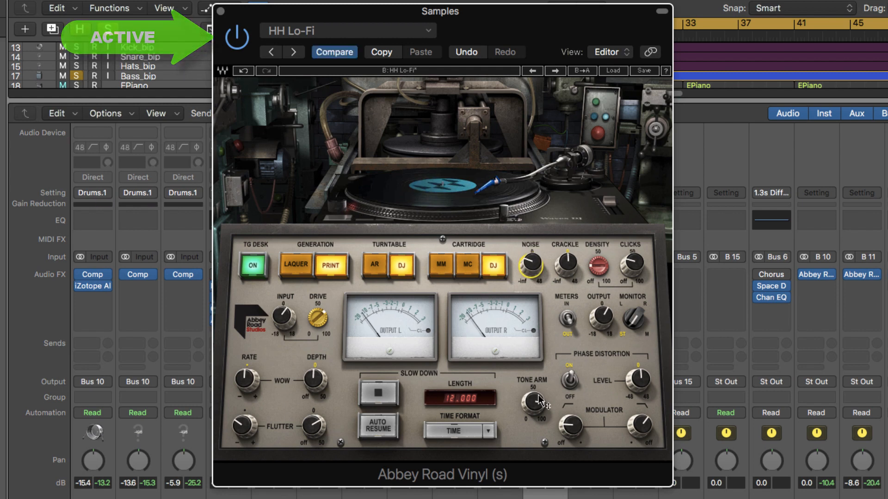
{"action": "left_click_drag", "start_coordinate": [536, 400], "coordinate": [536, 430]}
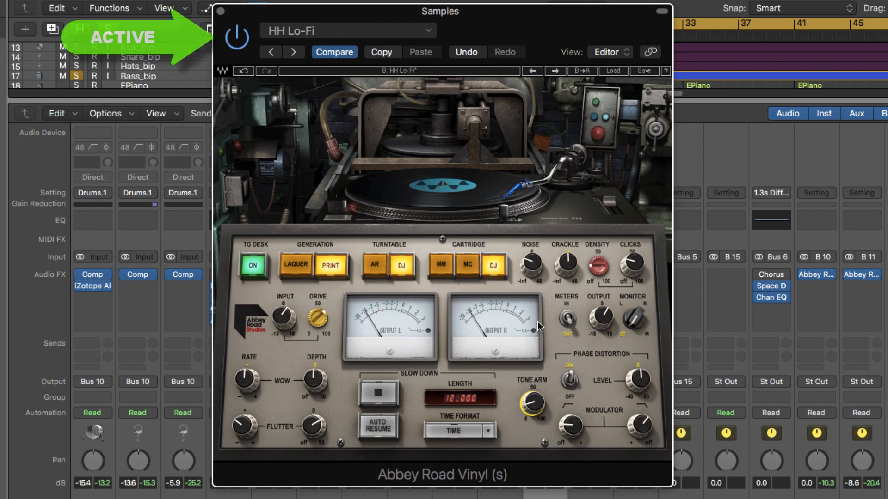
{"action": "left_click", "coordinate": [631, 265]}
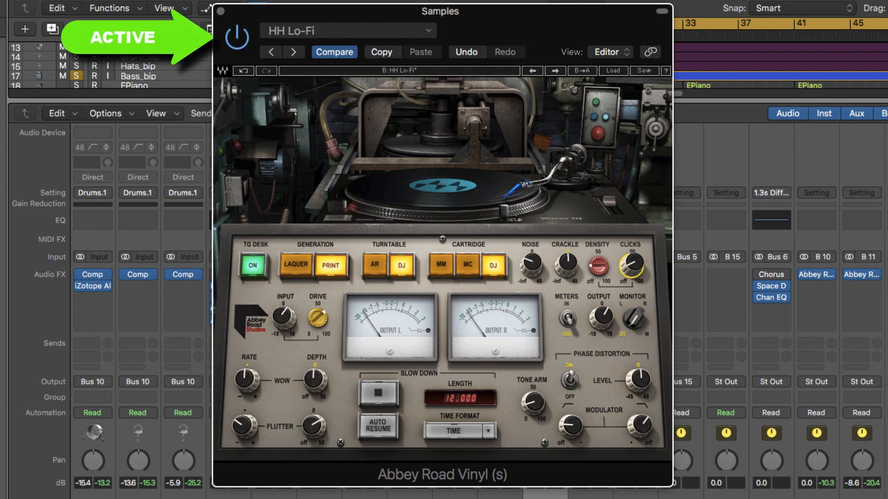
{"action": "left_click_drag", "start_coordinate": [572, 263], "coordinate": [571, 273]}
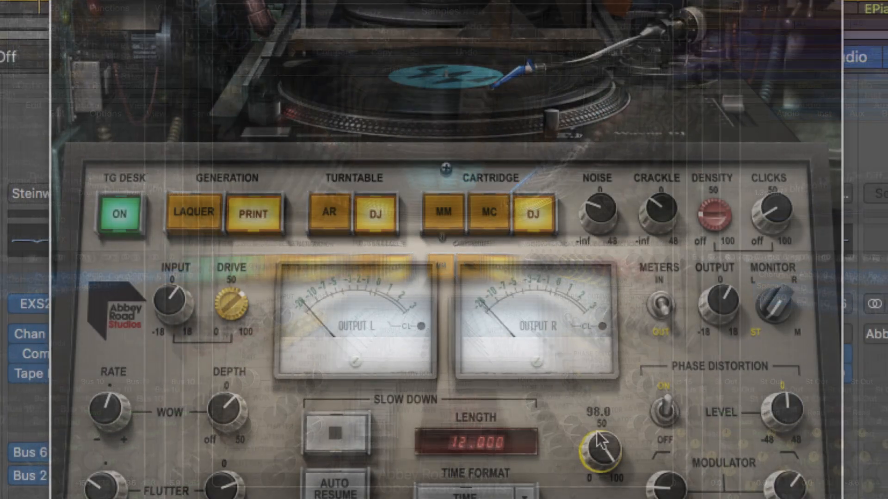
Sweep the Samples bus's tone arm setting to show how the needle travels across the record
{"action": "left_click_drag", "start_coordinate": [600, 450], "coordinate": [601, 488]}
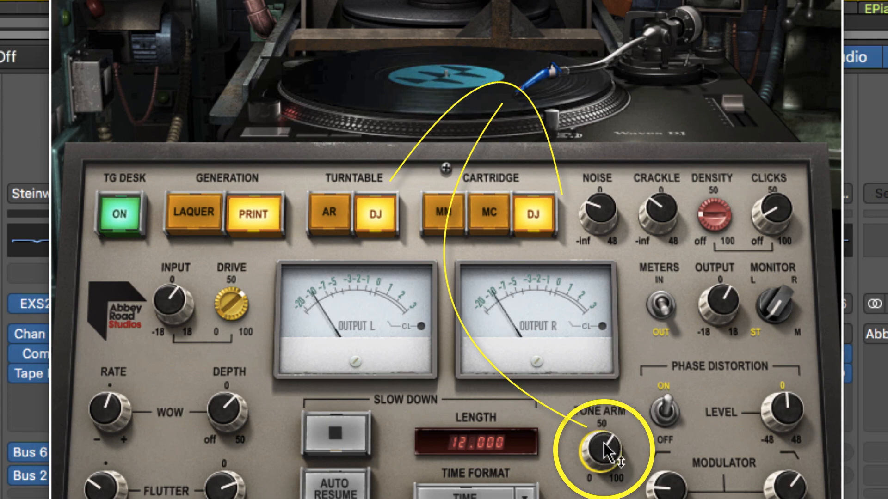
{"action": "mouse_move", "coordinate": [606, 454]}
{"action": "left_mouse_down"}
{"action": "mouse_move", "coordinate": [606, 498]}
{"action": "mouse_move", "coordinate": [604, 464]}
{"action": "left_mouse_up"}
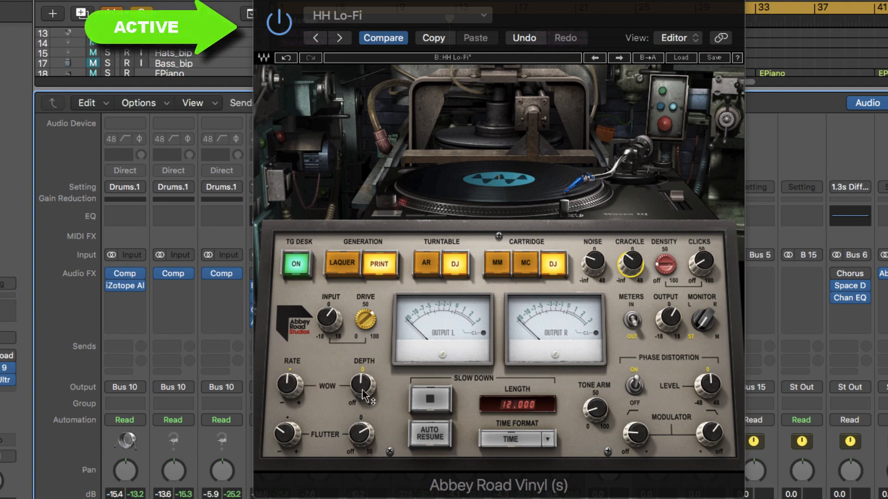
Set the flutter depth to 20.0 and adjust the wow rate and depth in the Samples bus's Abbey Road Vinyl
{"action": "left_click_drag", "start_coordinate": [363, 435], "coordinate": [363, 427]}
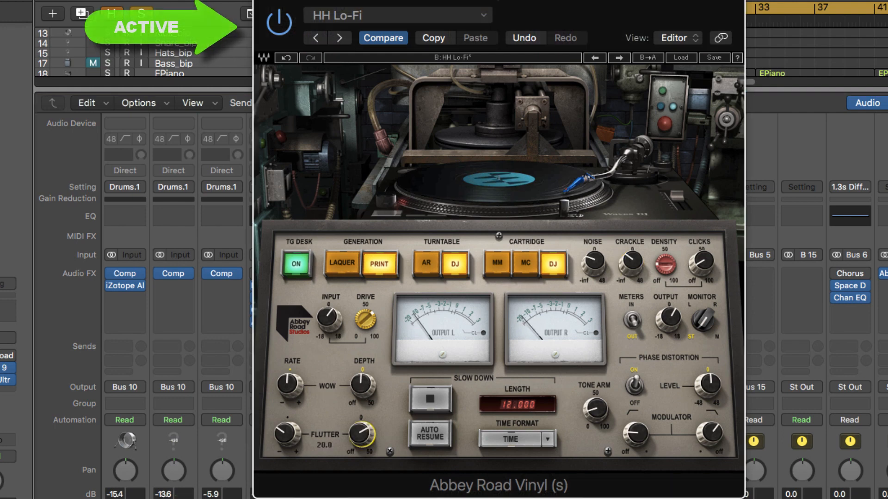
{"action": "left_click_drag", "start_coordinate": [292, 384], "coordinate": [288, 359]}
{"action": "left_click", "coordinate": [362, 385]}
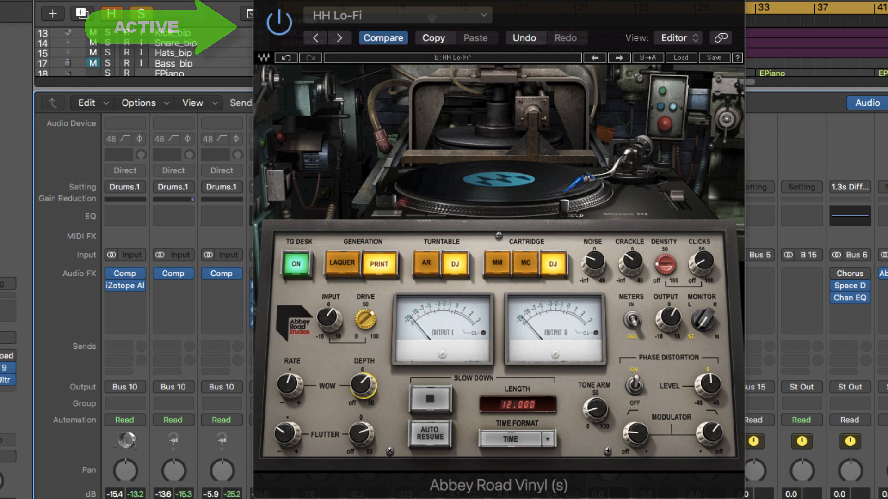
{"action": "key", "text": "s"}
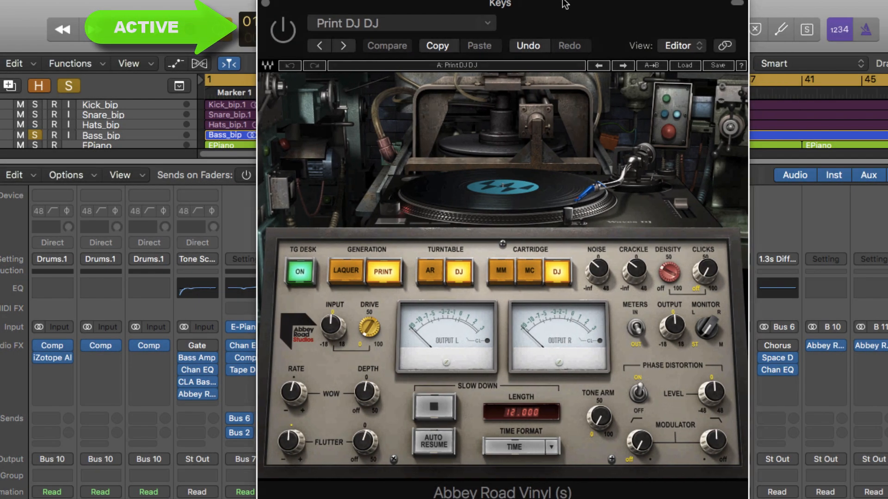
Load the Print DJ DJ factory default in the Keys bus's Abbey Road Vinyl
{"action": "left_click_drag", "start_coordinate": [568, 4], "coordinate": [543, 4]}
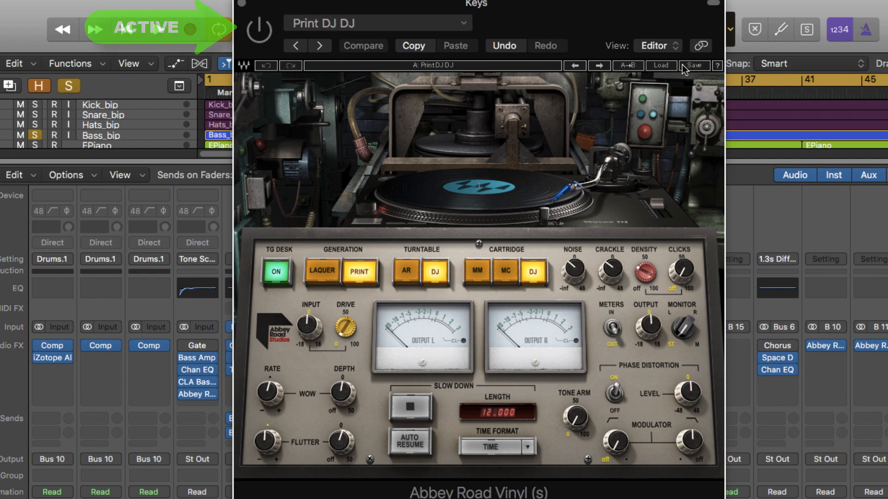
{"action": "left_click", "coordinate": [652, 71]}
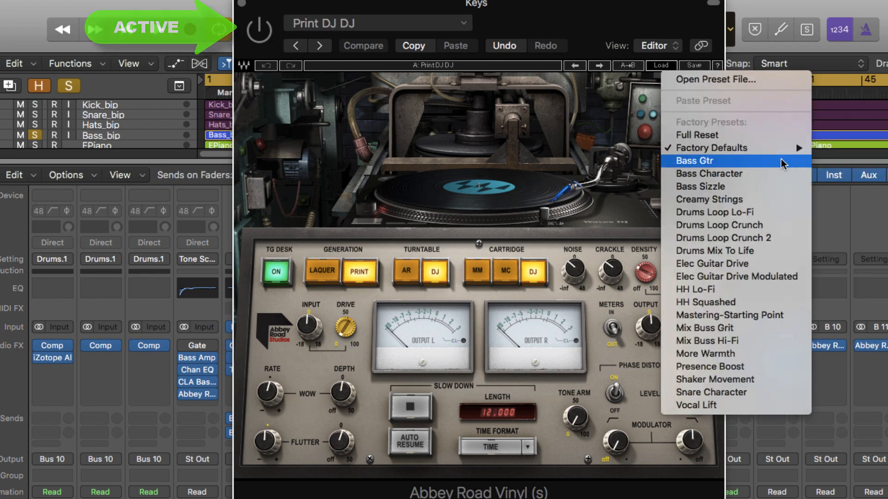
{"action": "mouse_move", "coordinate": [786, 150]}
{"action": "left_click", "coordinate": [846, 299]}
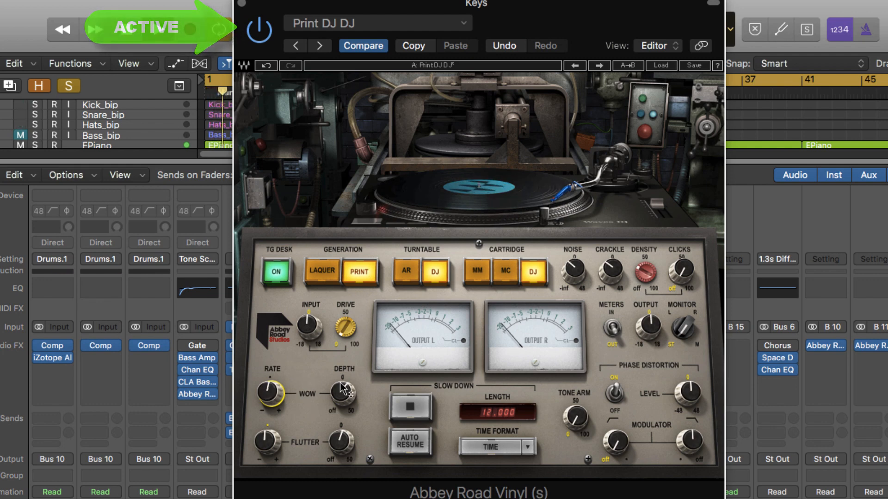
Set the wow depth to 5.8 in the Keys bus's Abbey Road Vinyl and toggle its bypass to compare the sound
{"action": "left_click_drag", "start_coordinate": [345, 389], "coordinate": [344, 389]}
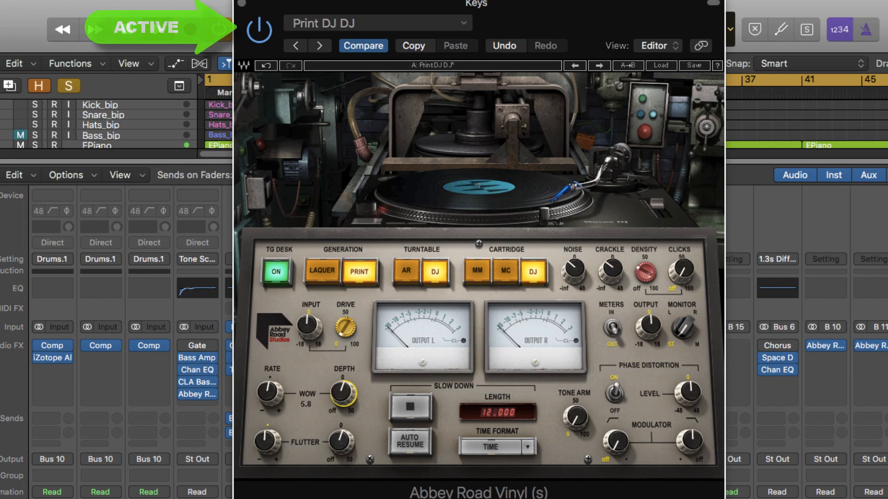
{"action": "mouse_move", "coordinate": [270, 385]}
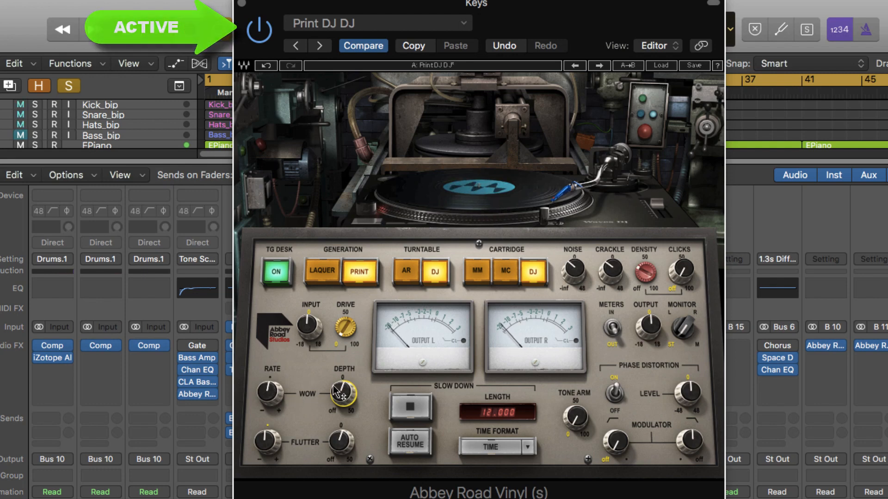
{"action": "left_click", "coordinate": [264, 38]}
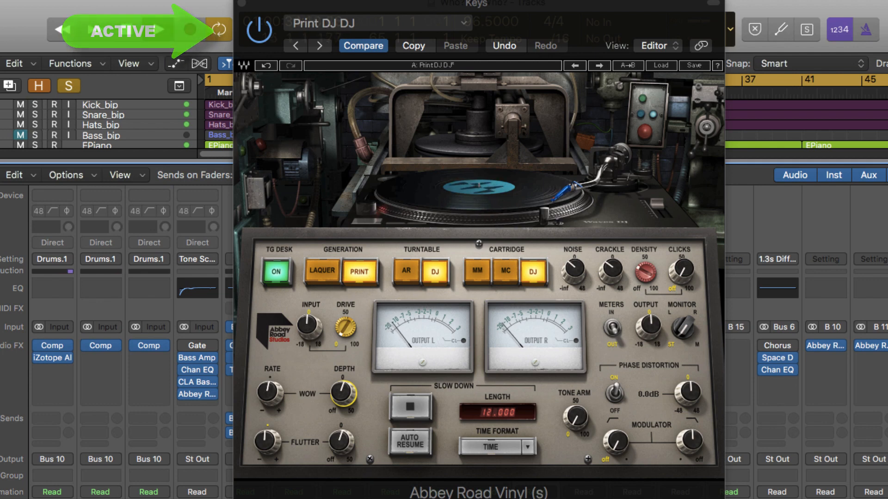
Solo the Bass_bip track and load the HH Lo-Fi factory preset in the Stereo Out's Abbey Road Vinyl
{"action": "key", "text": "s"}
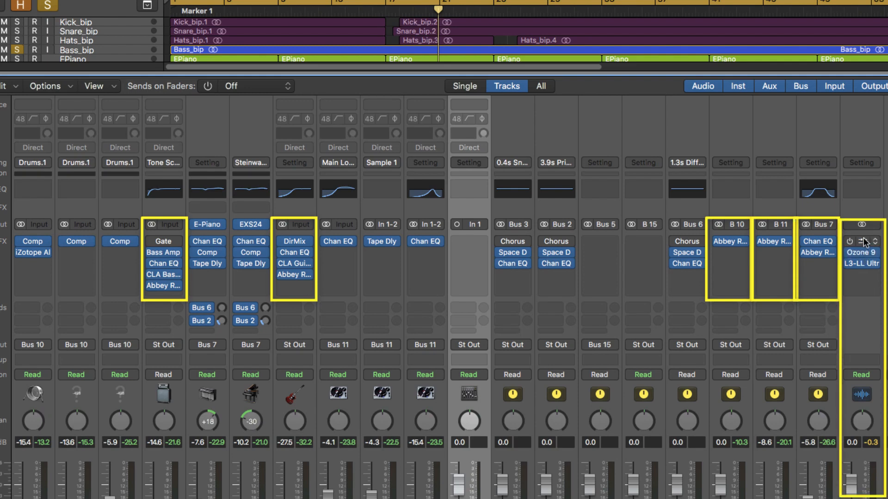
{"action": "mouse_move", "coordinate": [861, 239]}
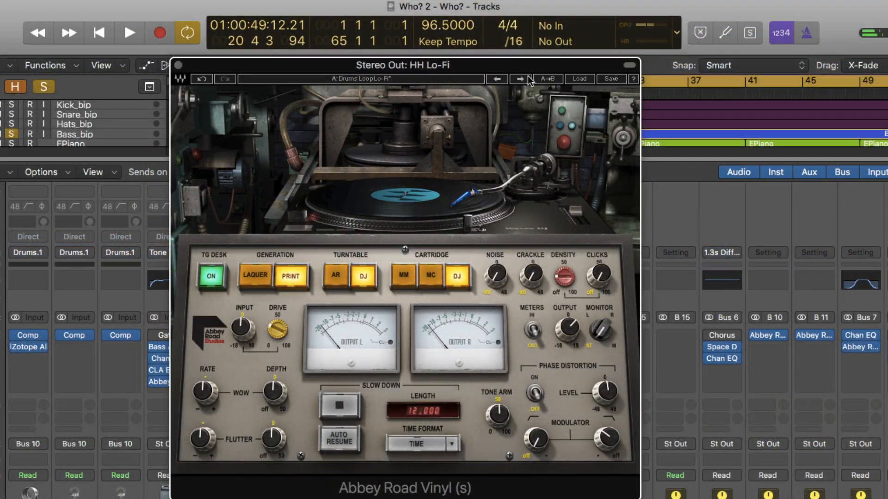
{"action": "left_click", "coordinate": [580, 78]}
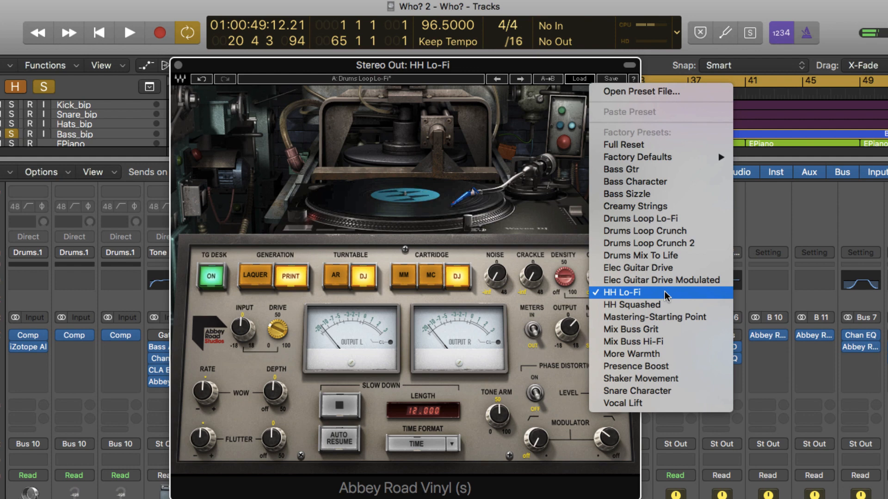
{"action": "left_click", "coordinate": [524, 74]}
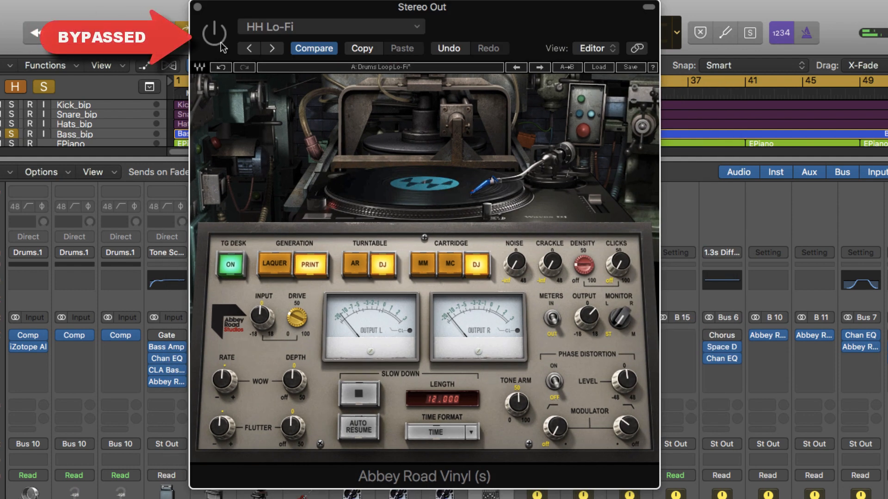
Activate the bypassed Abbey Road Vinyl on the Stereo Out during playback and lower its tone arm setting
{"action": "key", "text": "space"}
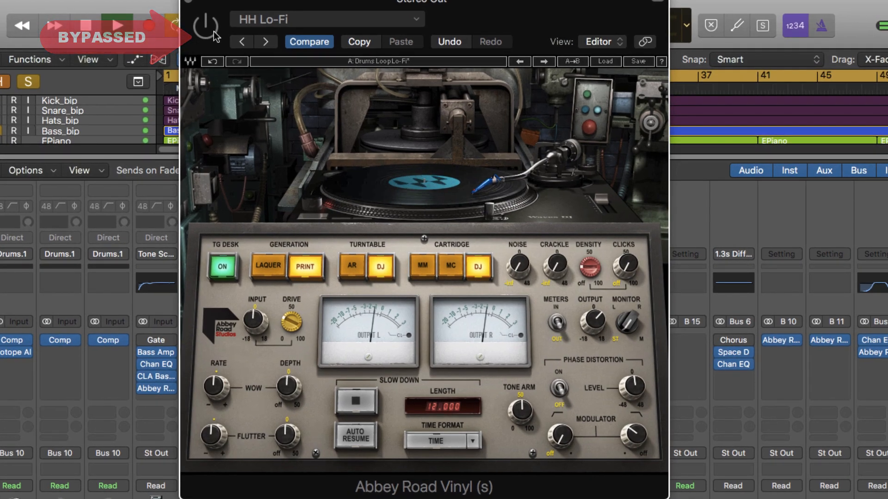
{"action": "left_click", "coordinate": [206, 28]}
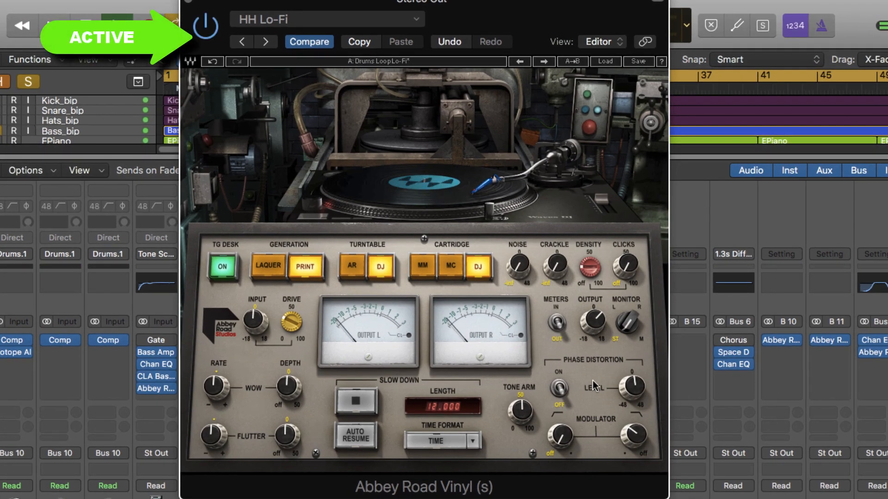
{"action": "left_click_drag", "start_coordinate": [520, 408], "coordinate": [520, 457]}
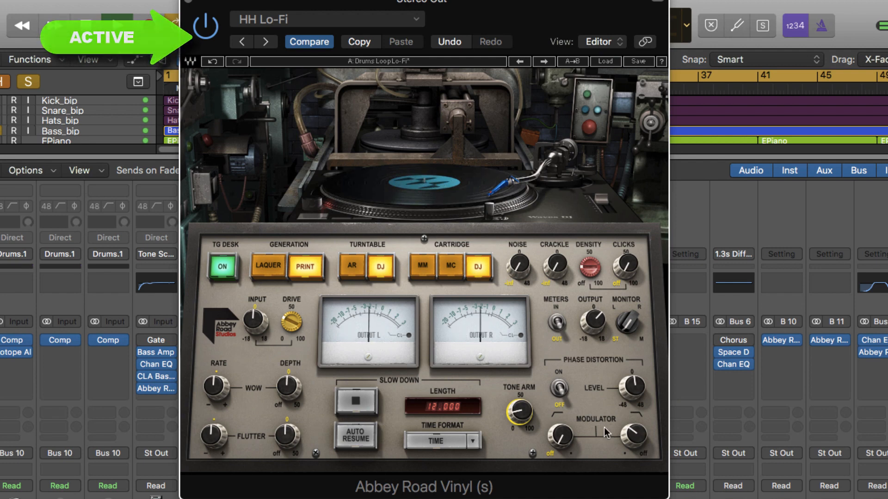
Toggle the slow down effect in the Stereo Out's Abbey Road Vinyl while the mix plays
{"action": "left_click", "coordinate": [356, 402]}
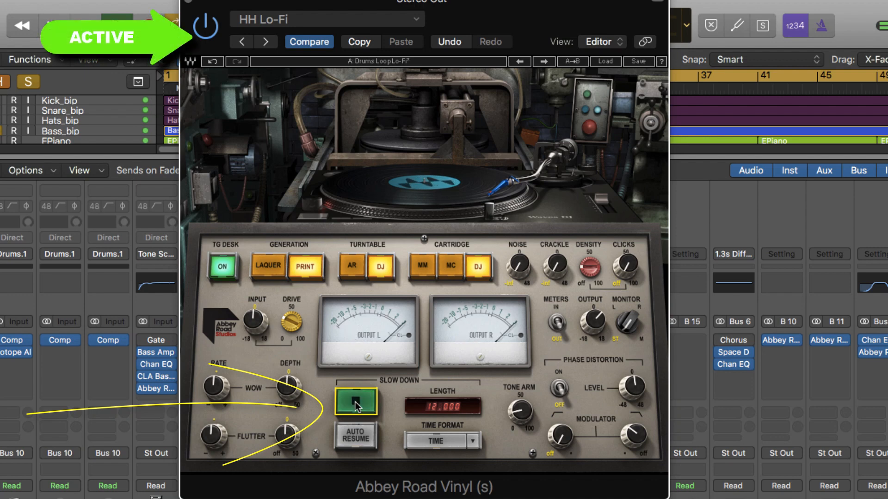
{"action": "left_click", "coordinate": [355, 401]}
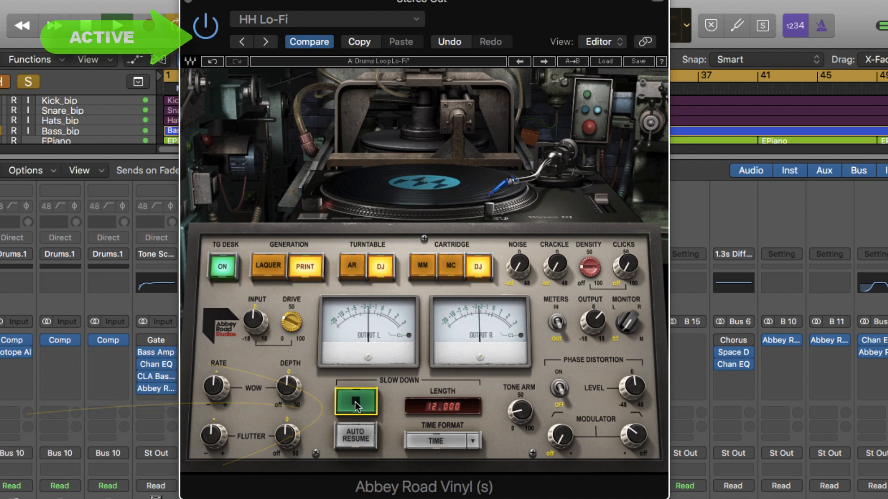